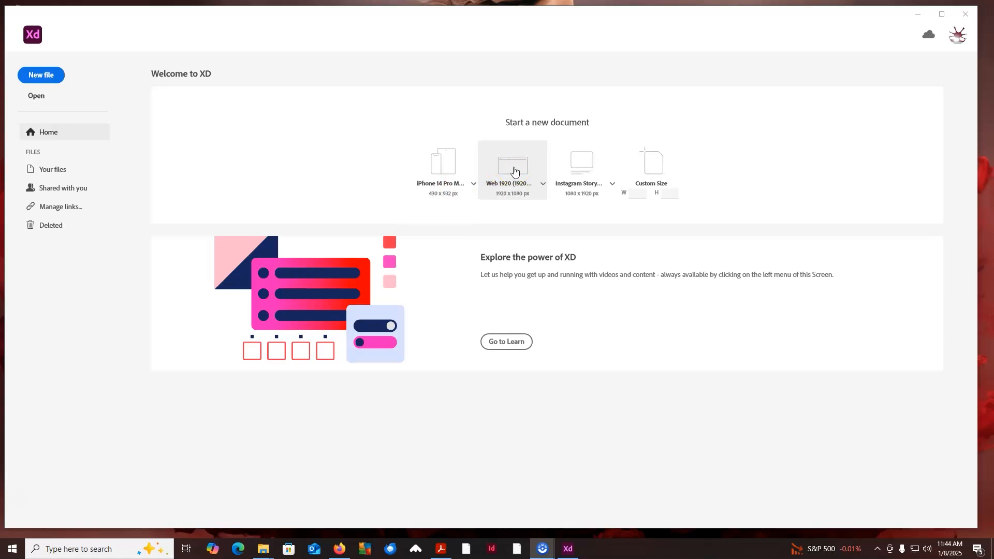
Step: Start a new Web 1920 document and draw a rectangle about 1733 × 557 px across the artboard's upper part
{"action": "left_click", "coordinate": [514, 171]}
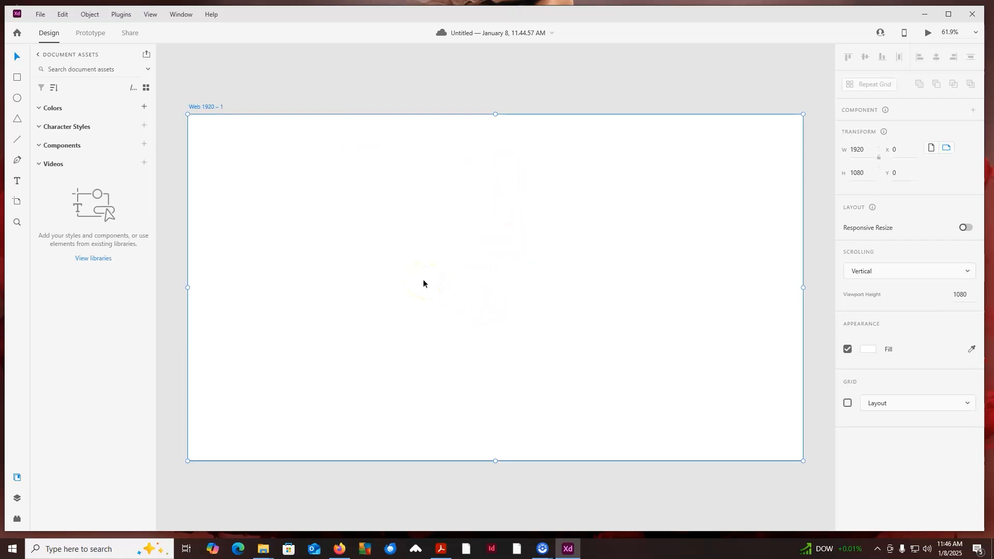
{"action": "left_click", "coordinate": [17, 79]}
{"action": "mouse_move", "coordinate": [198, 123]}
{"action": "left_mouse_down"}
{"action": "mouse_move", "coordinate": [338, 193]}
{"action": "mouse_move", "coordinate": [594, 284]}
{"action": "mouse_move", "coordinate": [677, 300]}
{"action": "left_mouse_up"}
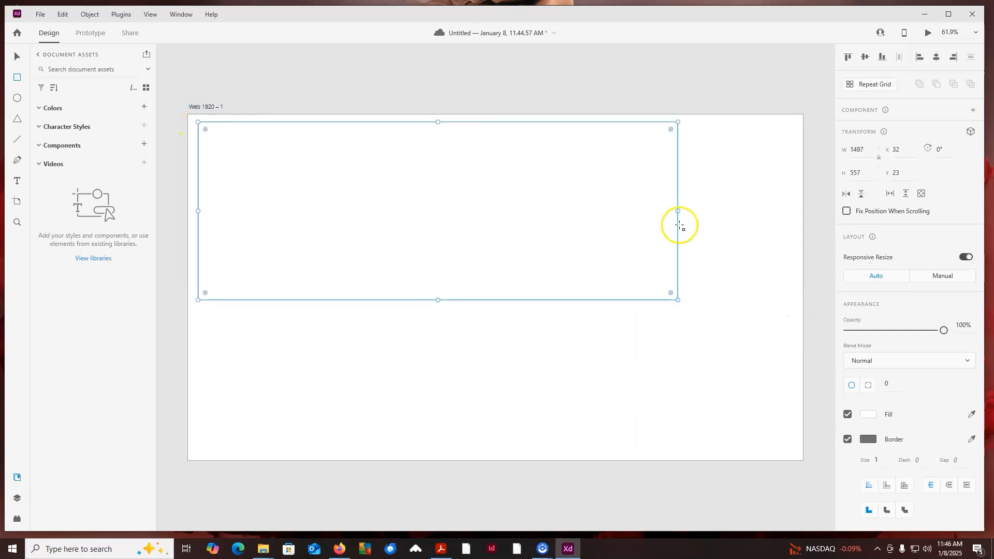
{"action": "left_click_drag", "start_coordinate": [678, 211], "coordinate": [753, 210]}
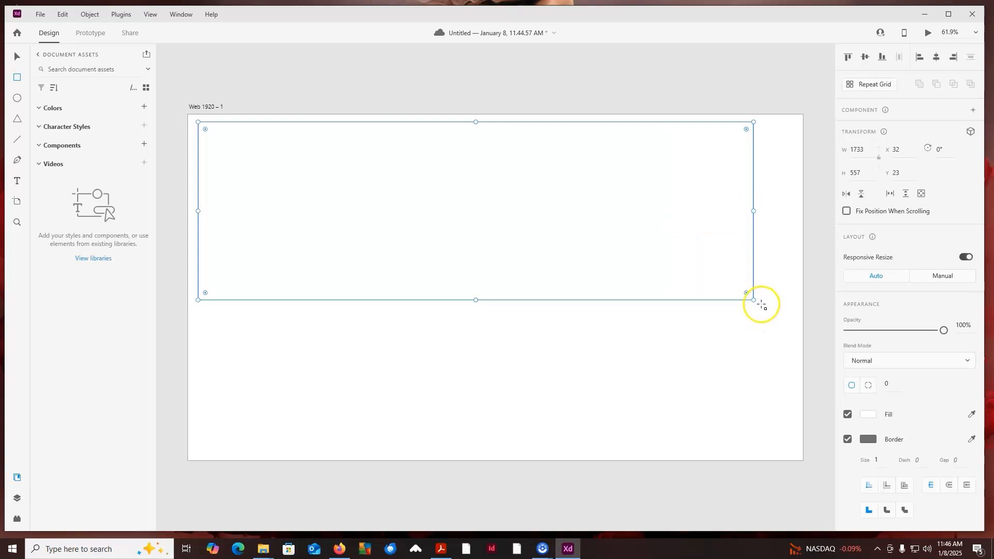
Step: Widen the rectangle to about 1828 px and round its corners to a radius of about 27
{"action": "left_click_drag", "start_coordinate": [757, 295], "coordinate": [753, 316]}
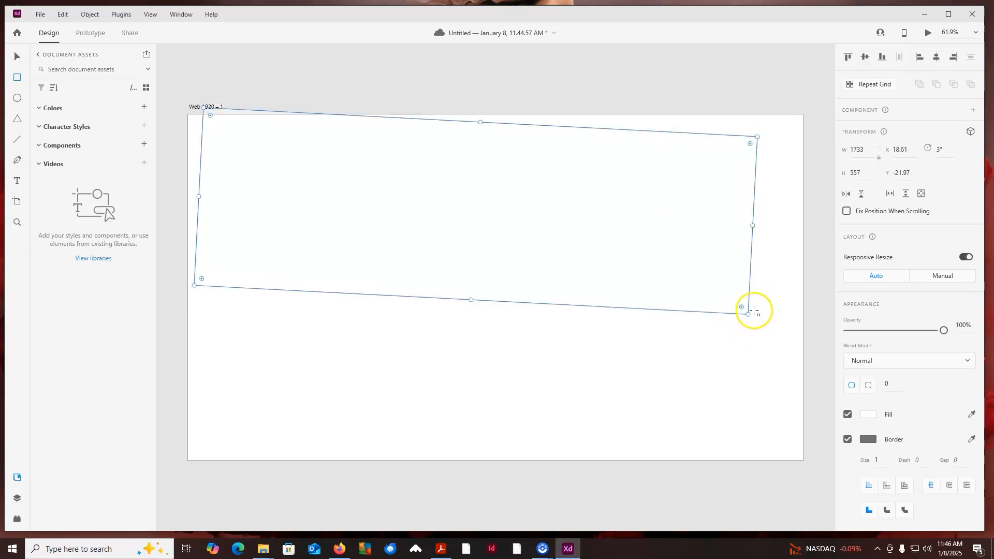
{"action": "key", "text": "ctrl+z"}
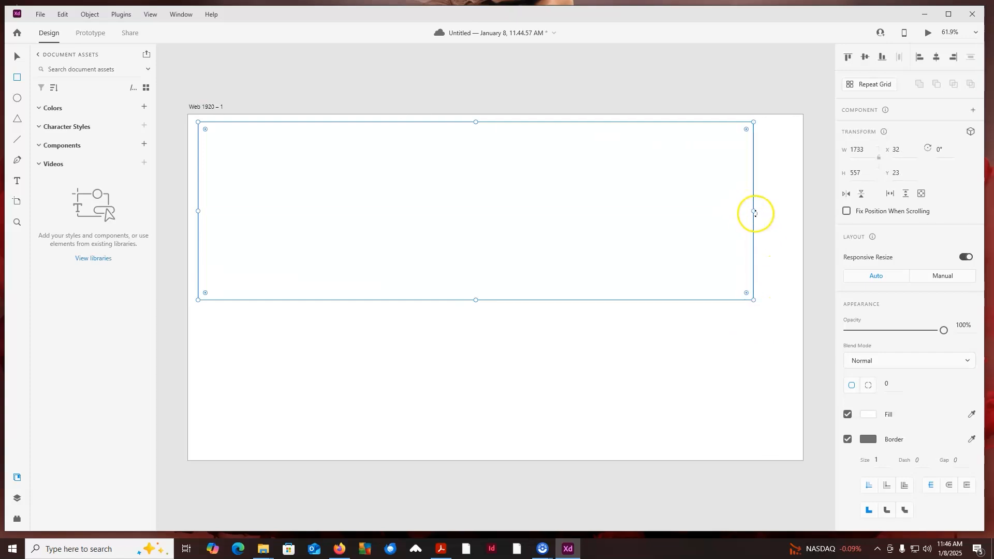
{"action": "left_click_drag", "start_coordinate": [754, 211], "coordinate": [783, 218]}
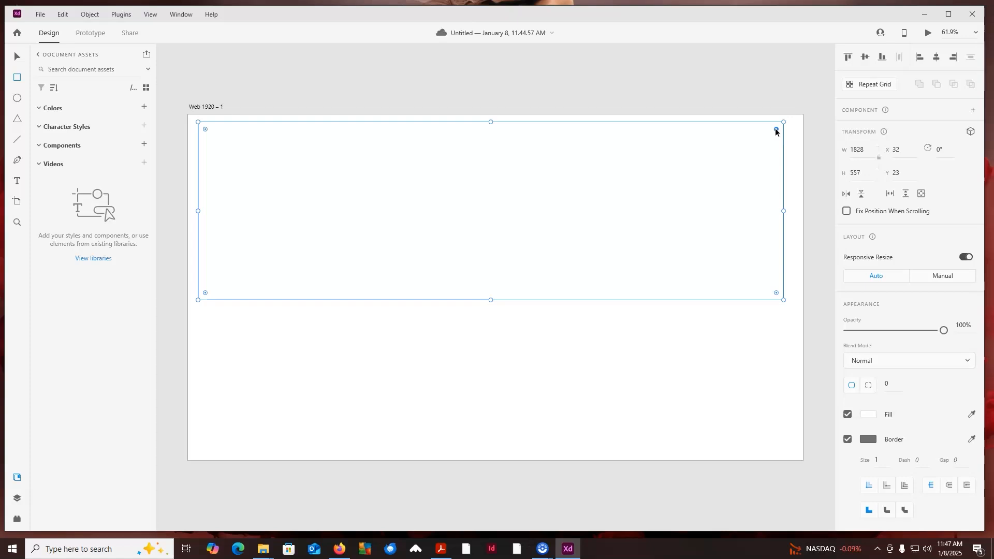
{"action": "left_click_drag", "start_coordinate": [777, 131], "coordinate": [775, 141]}
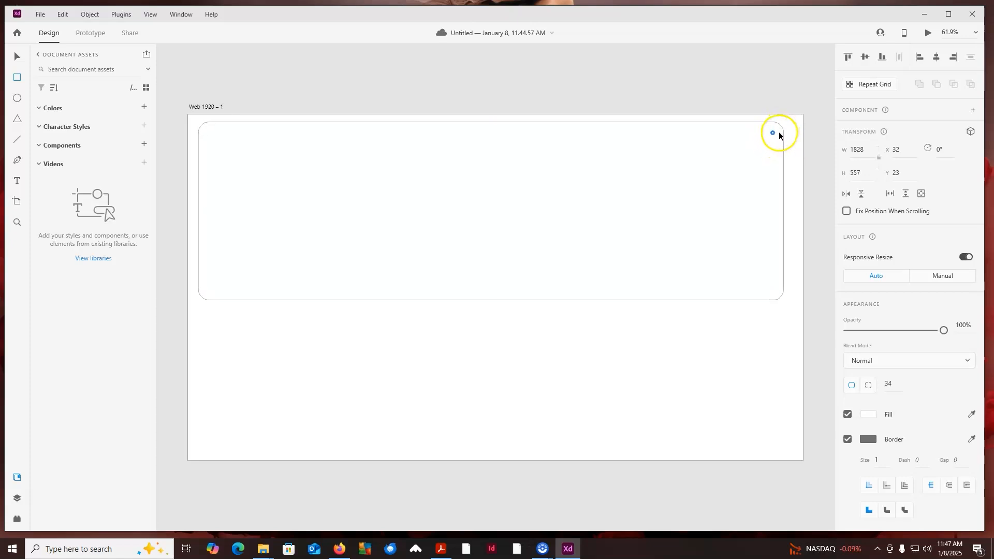
{"action": "left_click_drag", "start_coordinate": [780, 133], "coordinate": [780, 130]}
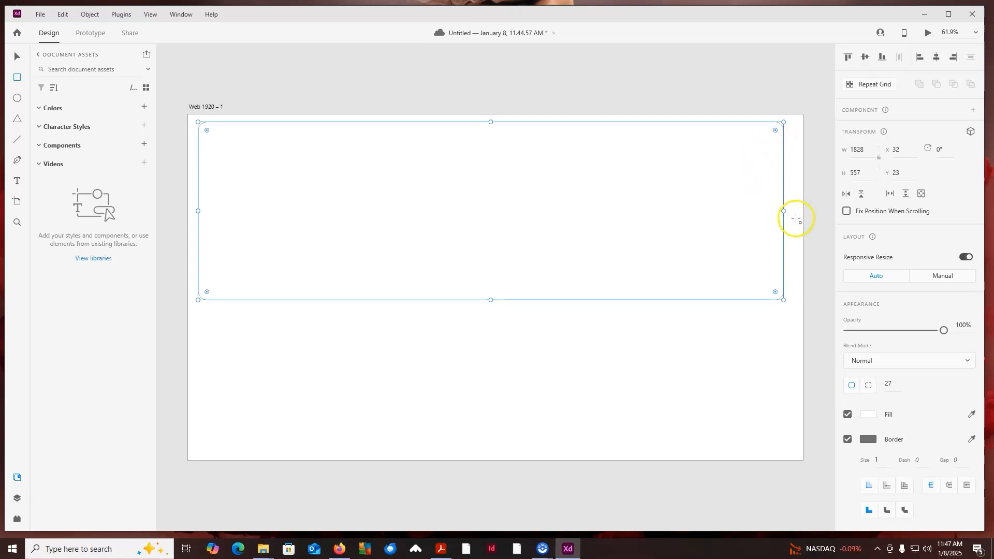
Step: Stretch the rectangle on three sides to about 1877 × 564 px, starting at about X 24, Y 16
{"action": "left_click_drag", "start_coordinate": [782, 211], "coordinate": [797, 211]}
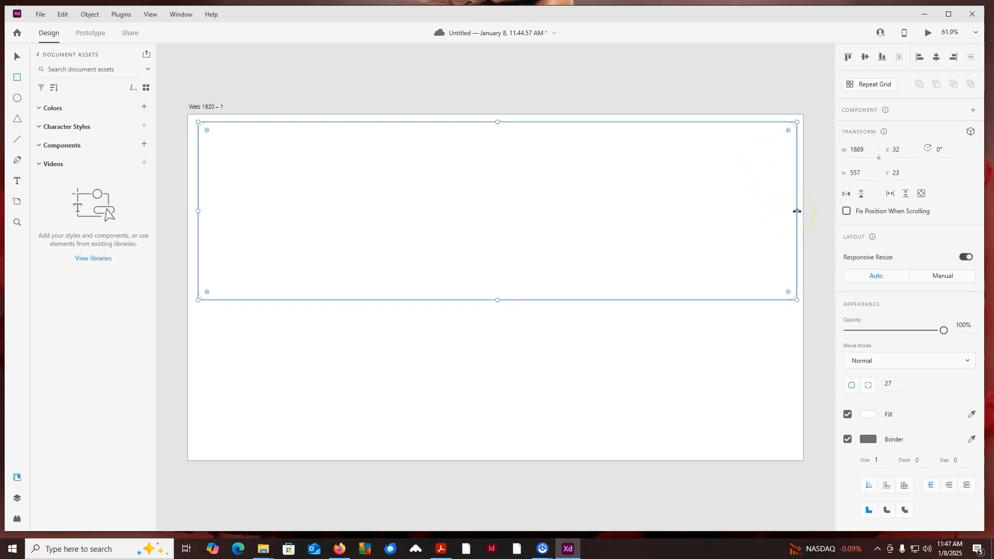
{"action": "left_click_drag", "start_coordinate": [198, 211], "coordinate": [196, 210]}
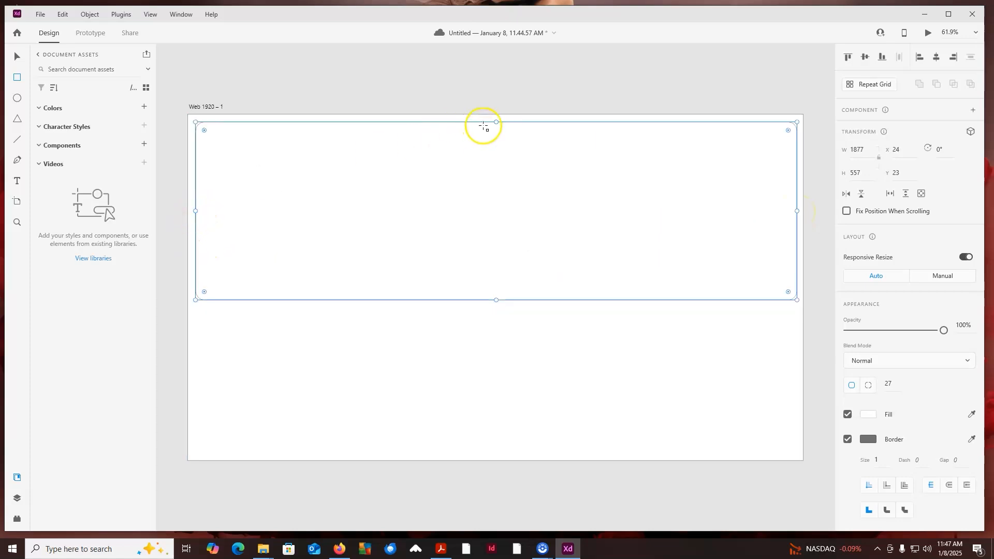
{"action": "left_click_drag", "start_coordinate": [496, 122], "coordinate": [496, 120]}
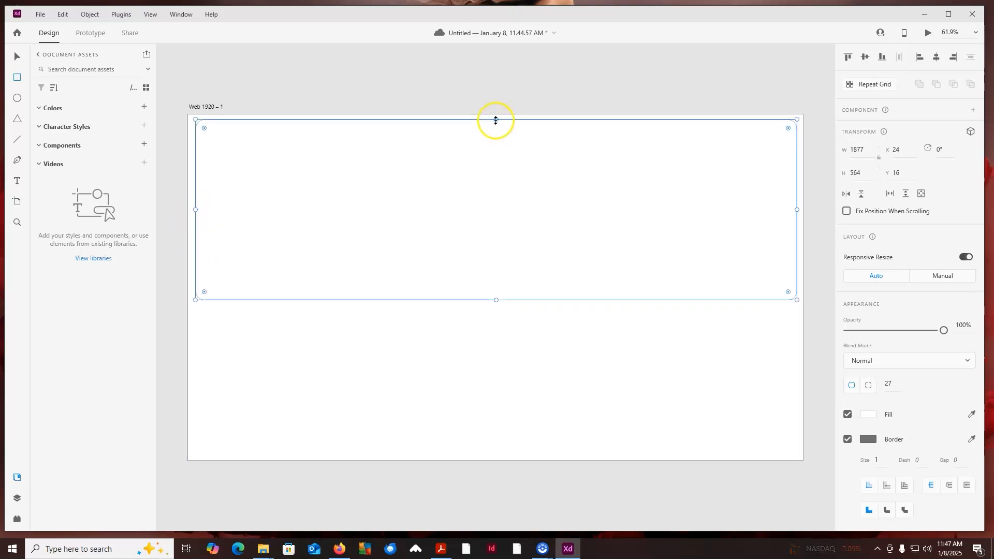
Step: Reduce the rectangle's height to about 87 px and move the resulting bar down to about Y 310
{"action": "left_click_drag", "start_coordinate": [495, 297], "coordinate": [495, 207]}
{"action": "key", "text": "ctrl+z"}
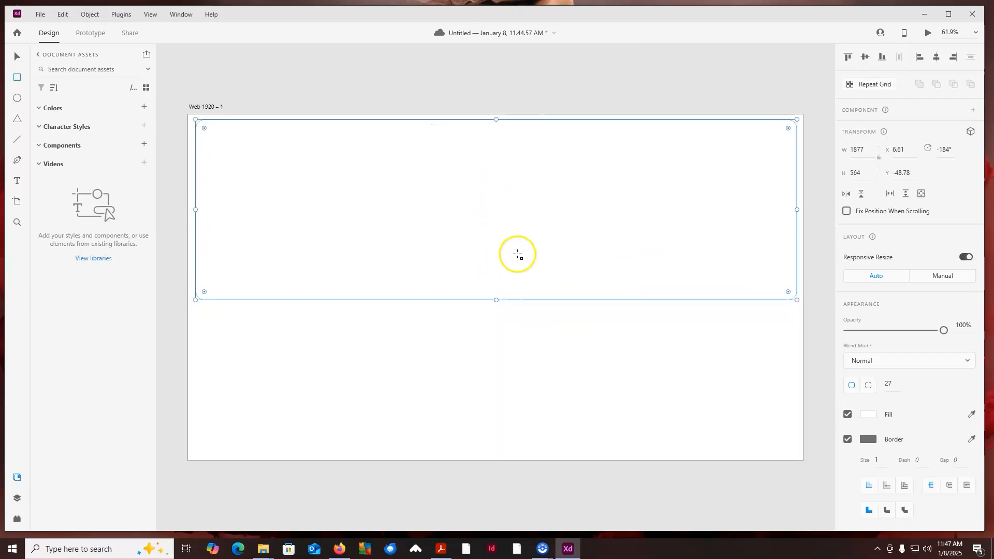
{"action": "mouse_move", "coordinate": [496, 299]}
{"action": "left_mouse_down"}
{"action": "mouse_move", "coordinate": [492, 153]}
{"action": "mouse_move", "coordinate": [518, 147]}
{"action": "left_mouse_up"}
{"action": "key", "text": "ctrl+z"}
{"action": "left_click", "coordinate": [17, 55]}
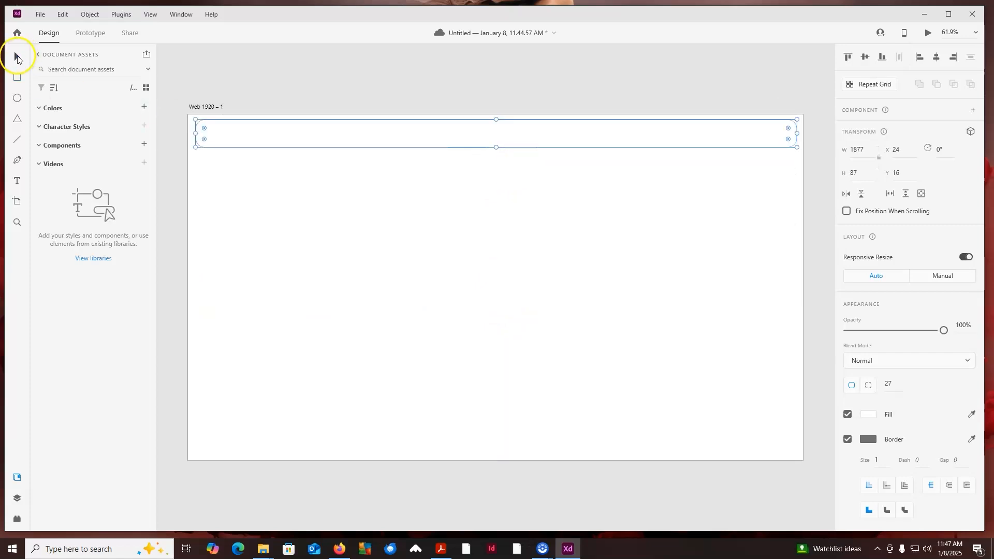
{"action": "left_click_drag", "start_coordinate": [556, 147], "coordinate": [557, 238]}
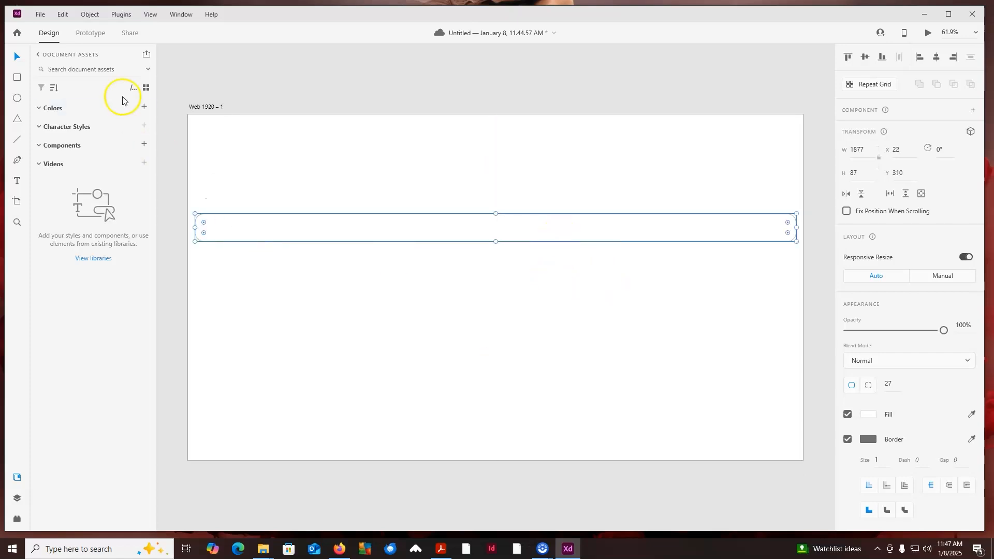
Step: Draw a circle about 162 px wide below the bar and give it a solid red fill
{"action": "left_click", "coordinate": [17, 99]}
{"action": "mouse_move", "coordinate": [269, 265]}
{"action": "left_mouse_down"}
{"action": "mouse_move", "coordinate": [333, 349]}
{"action": "mouse_move", "coordinate": [327, 328]}
{"action": "mouse_move", "coordinate": [395, 383]}
{"action": "mouse_move", "coordinate": [300, 291]}
{"action": "mouse_move", "coordinate": [323, 318]}
{"action": "left_mouse_up"}
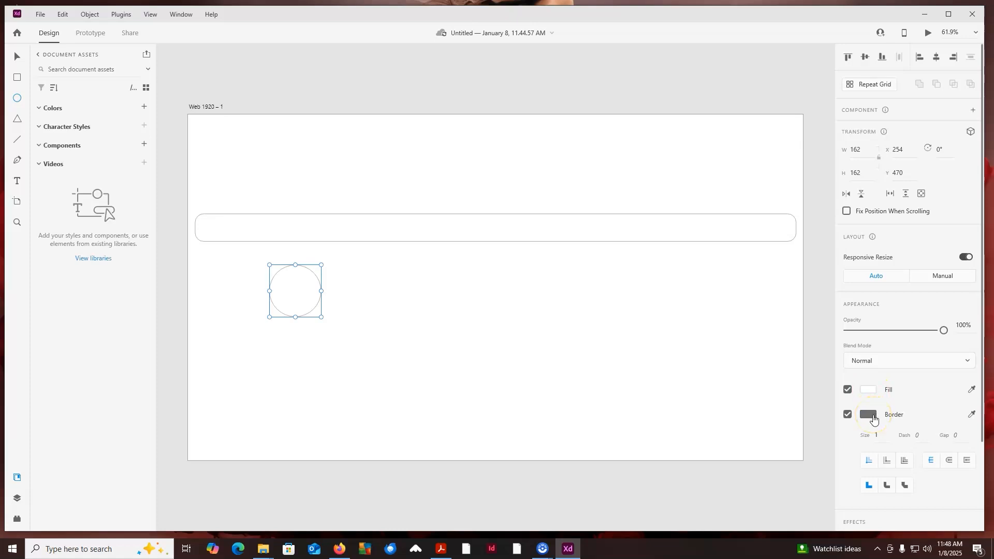
{"action": "left_click", "coordinate": [868, 391]}
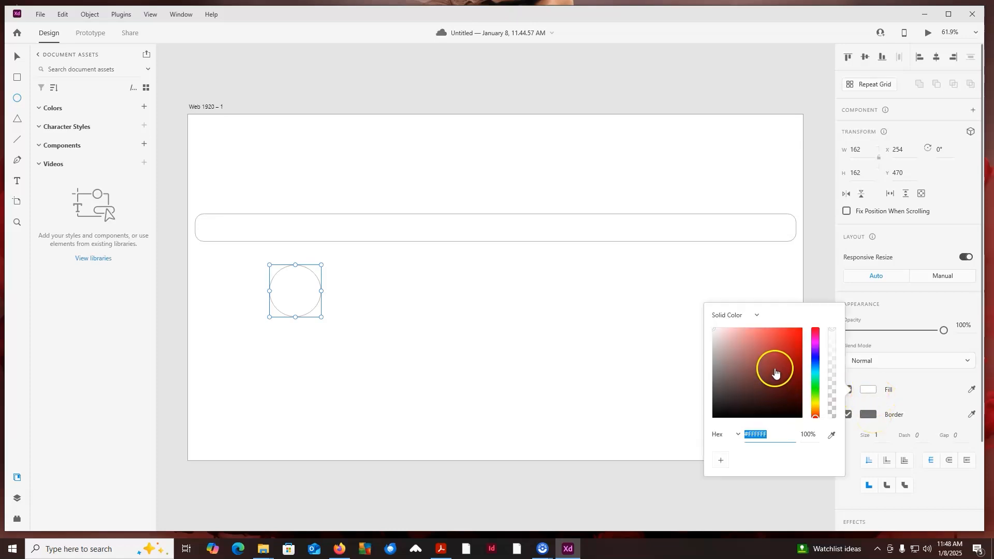
{"action": "mouse_move", "coordinate": [784, 351]}
{"action": "left_mouse_down"}
{"action": "mouse_move", "coordinate": [777, 360]}
{"action": "mouse_move", "coordinate": [793, 349]}
{"action": "left_mouse_up"}
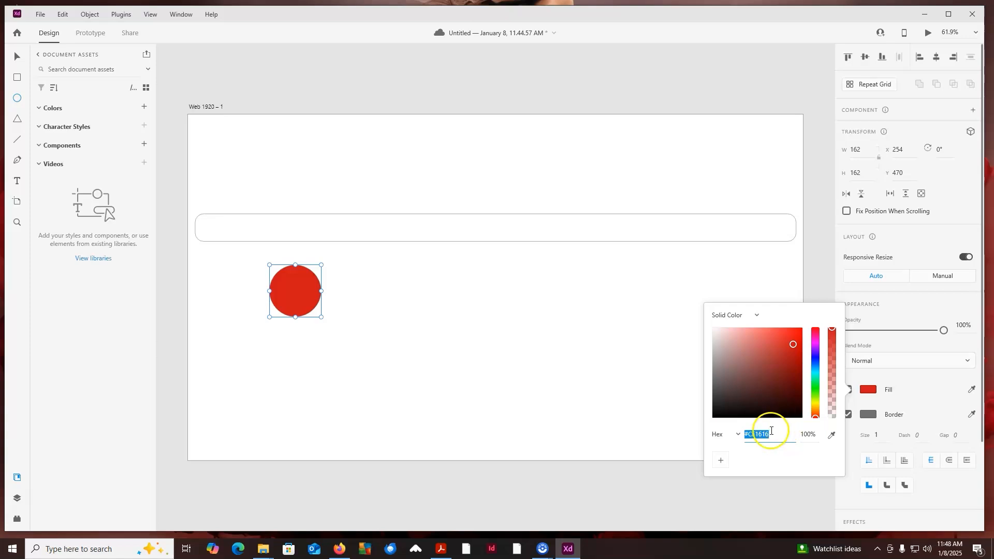
Step: Change the circle's fill to #DF3434 and move it into the artboard's upper-right corner, at about X 1721, Y 35
{"action": "left_click_drag", "start_coordinate": [748, 438], "coordinate": [775, 443]}
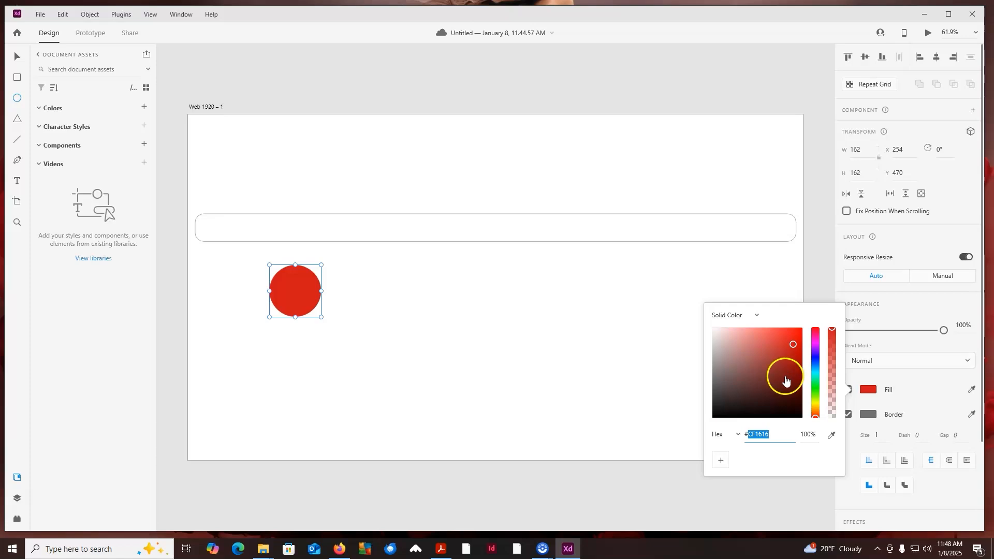
{"action": "left_click", "coordinate": [784, 377]}
{"action": "left_click", "coordinate": [781, 356]}
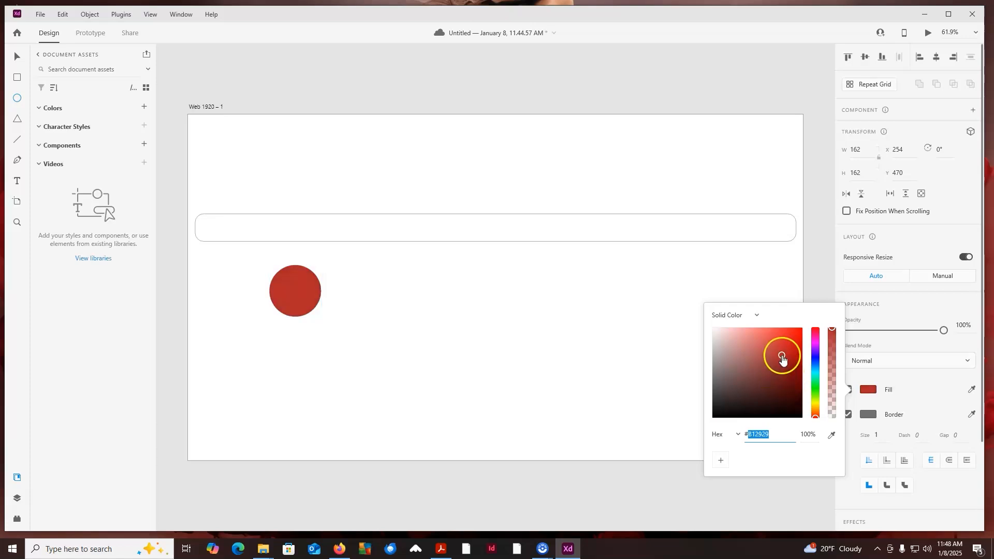
{"action": "left_click", "coordinate": [768, 345]}
{"action": "left_click", "coordinate": [782, 338]}
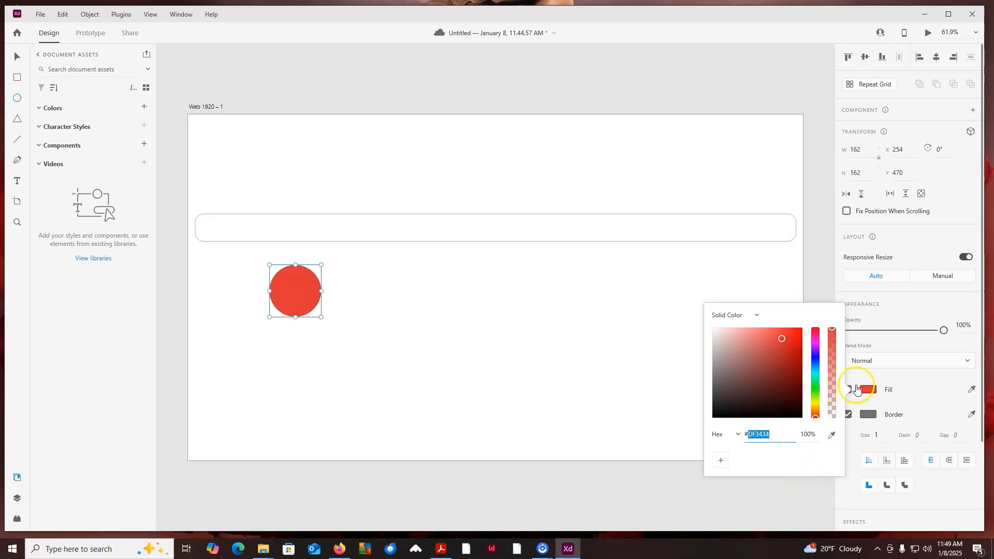
{"action": "left_click", "coordinate": [909, 384]}
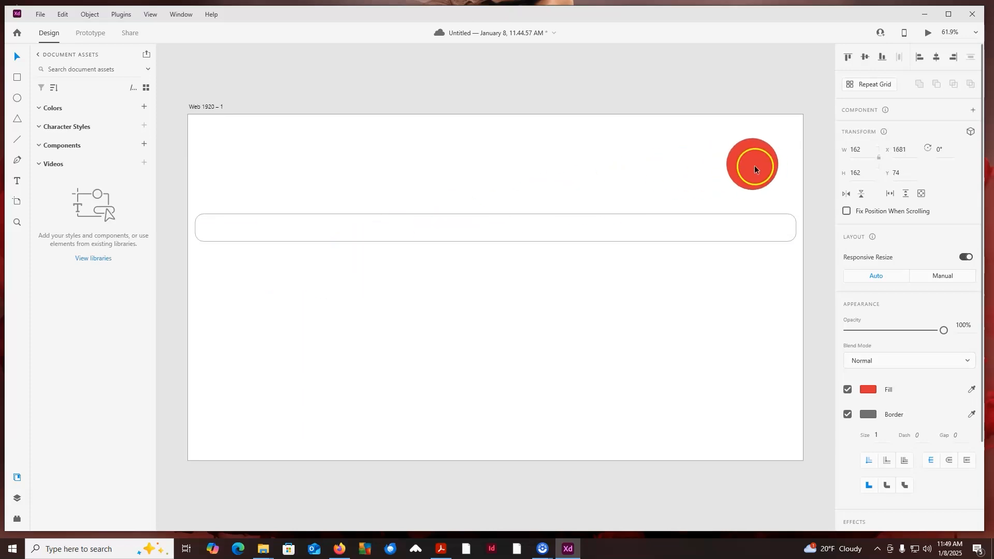
{"action": "left_click_drag", "start_coordinate": [758, 168], "coordinate": [767, 153]}
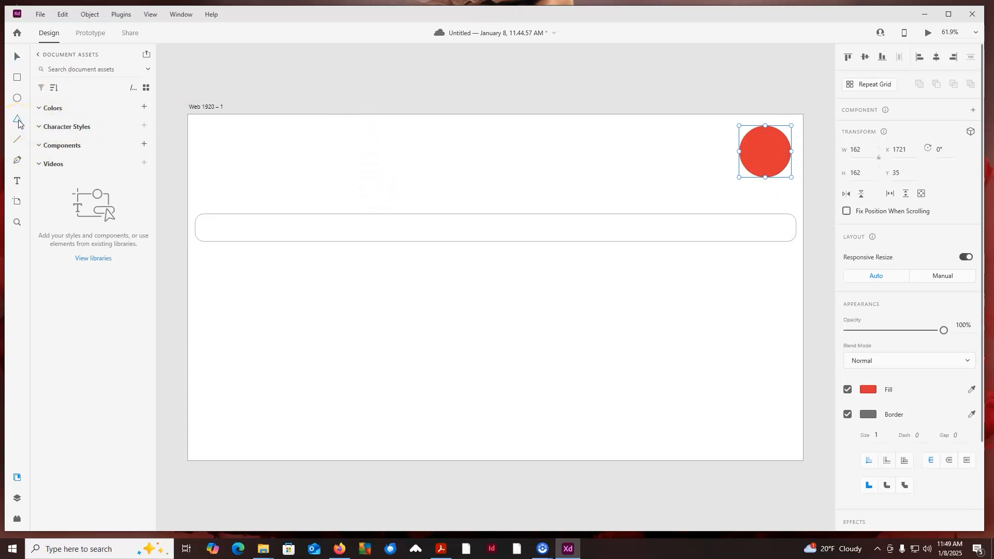
Step: Draw a polygon about 215 px high below the bar and give it 8 corners with a corner radius of 2
{"action": "left_click", "coordinate": [18, 121]}
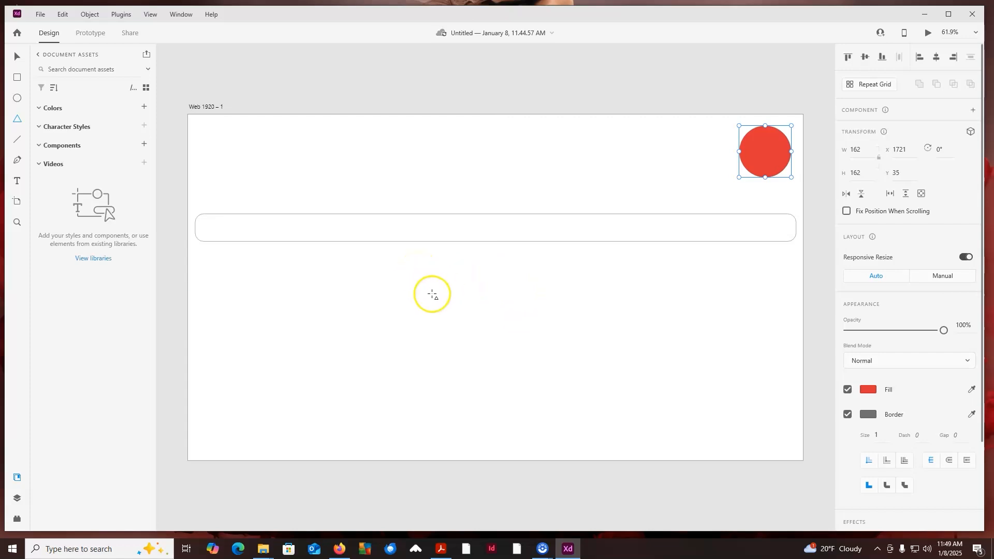
{"action": "mouse_move", "coordinate": [486, 273]}
{"action": "left_mouse_down"}
{"action": "mouse_move", "coordinate": [550, 365]}
{"action": "mouse_move", "coordinate": [566, 341]}
{"action": "left_mouse_up"}
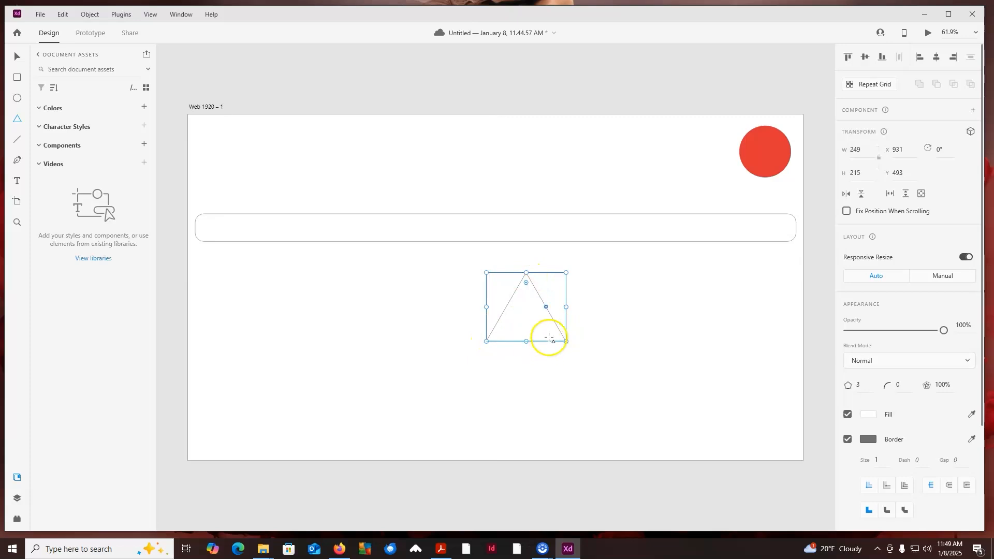
{"action": "left_click", "coordinate": [854, 385]}
{"action": "type", "text": "8"}
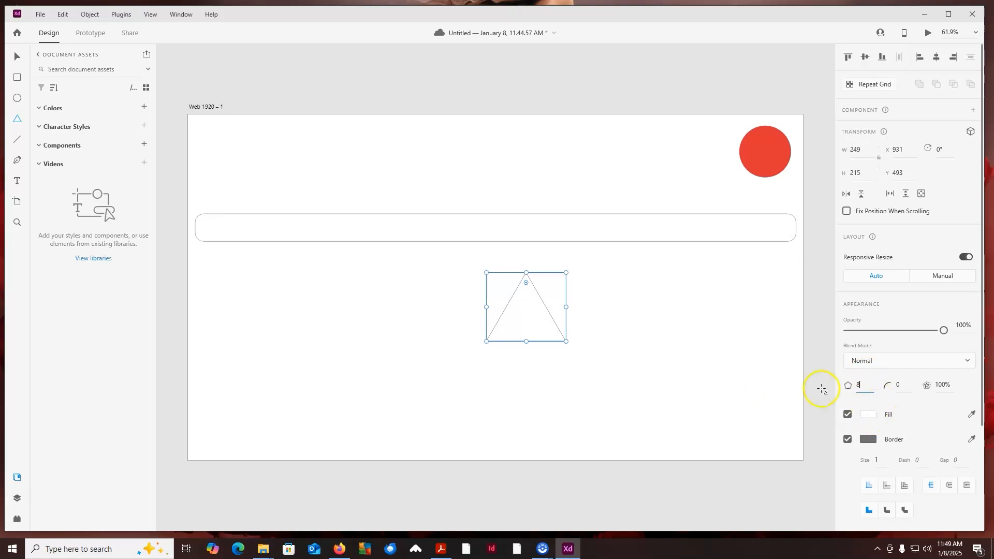
{"action": "left_click", "coordinate": [905, 392]}
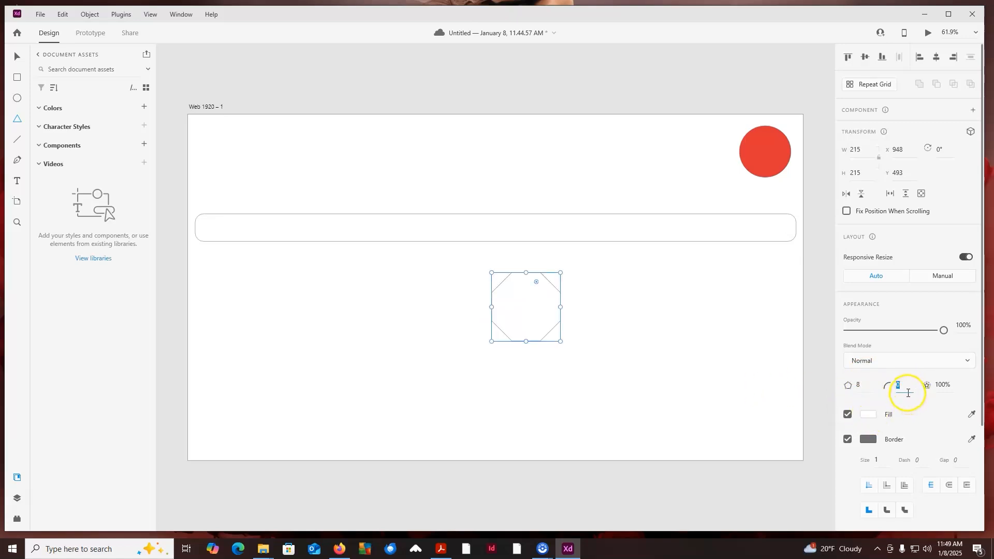
{"action": "type", "text": "2"}
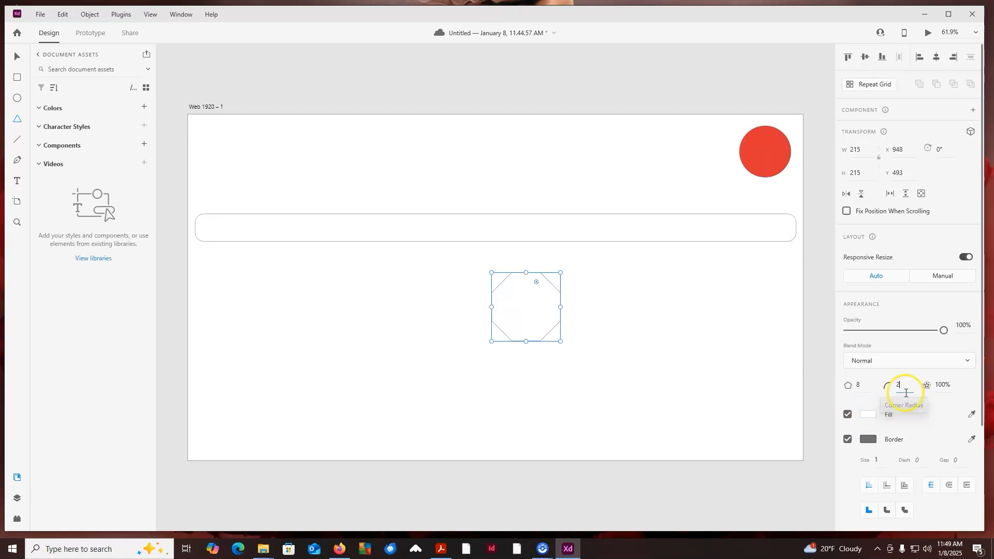
Step: Open the octagon's star ratio for editing without changing it, and delete the octagon
{"action": "left_click", "coordinate": [939, 386]}
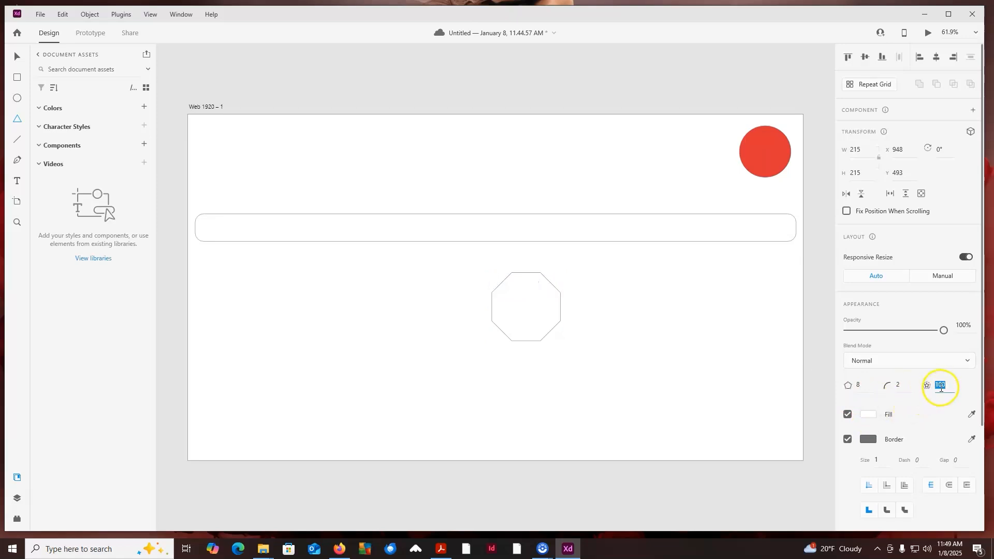
{"action": "left_click", "coordinate": [942, 386]}
{"action": "left_click_drag", "start_coordinate": [942, 386], "coordinate": [939, 384]}
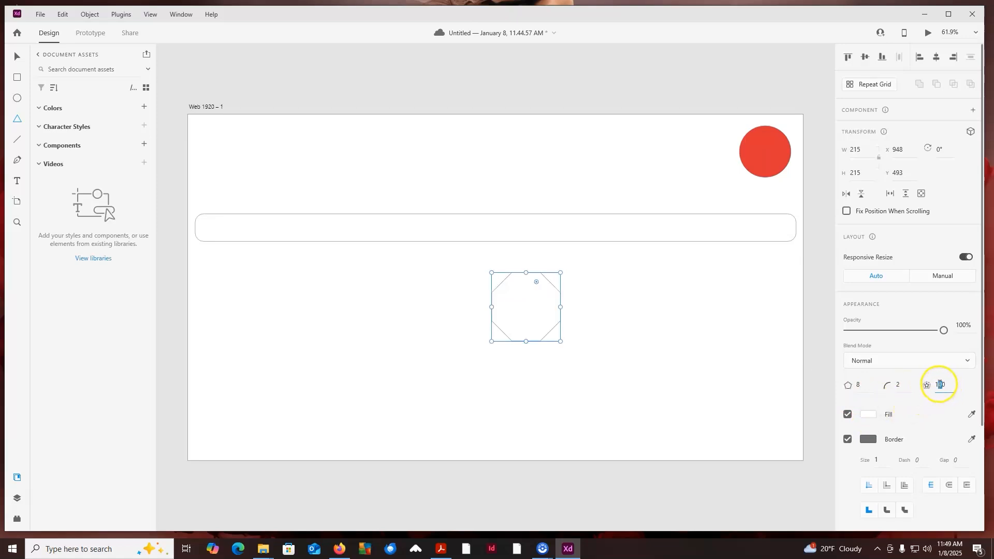
{"action": "left_click", "coordinate": [902, 388]}
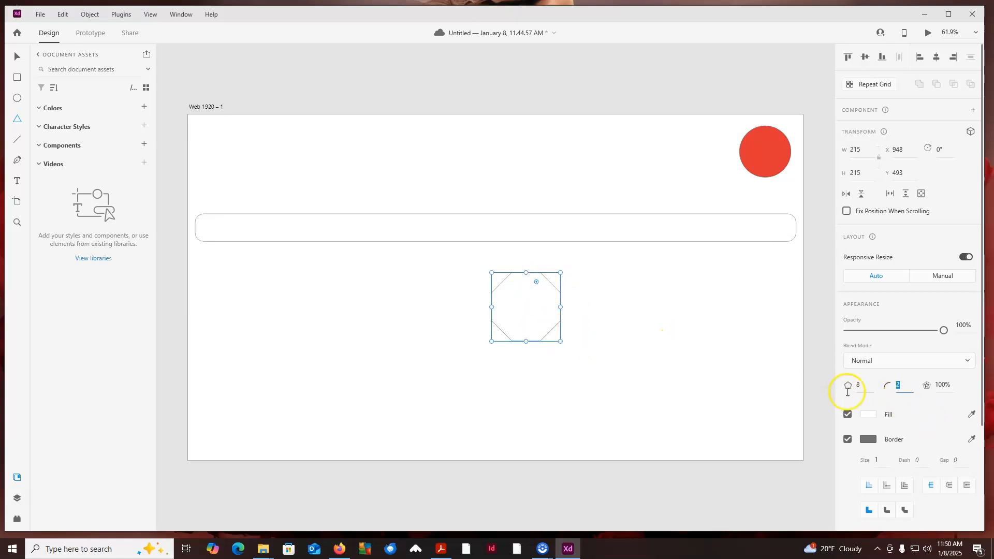
{"action": "left_click", "coordinate": [17, 56]}
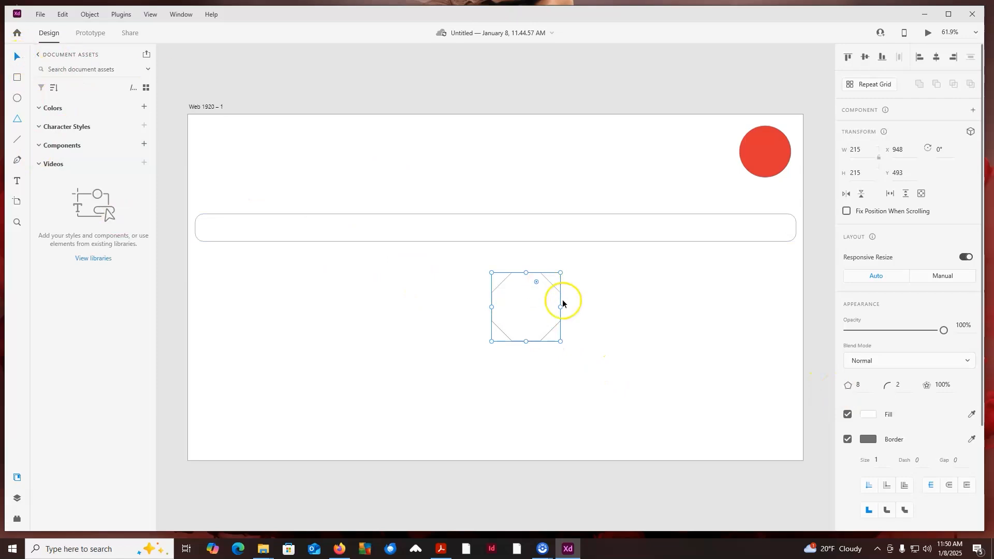
{"action": "key", "text": "Delete"}
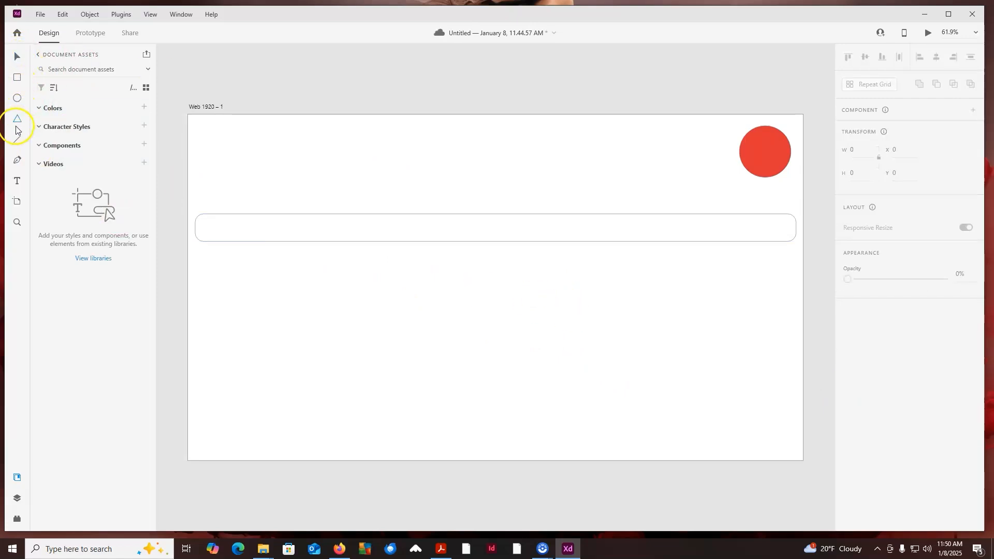
Step: Draw a triangle about 222 × 192 px below the bar, raising the corner count and lowering it back to 3 while drawing
{"action": "mouse_move", "coordinate": [479, 301]}
{"action": "left_mouse_down"}
{"action": "mouse_move", "coordinate": [524, 355]}
{"action": "mouse_move", "coordinate": [566, 373]}
{"action": "left_mouse_up"}
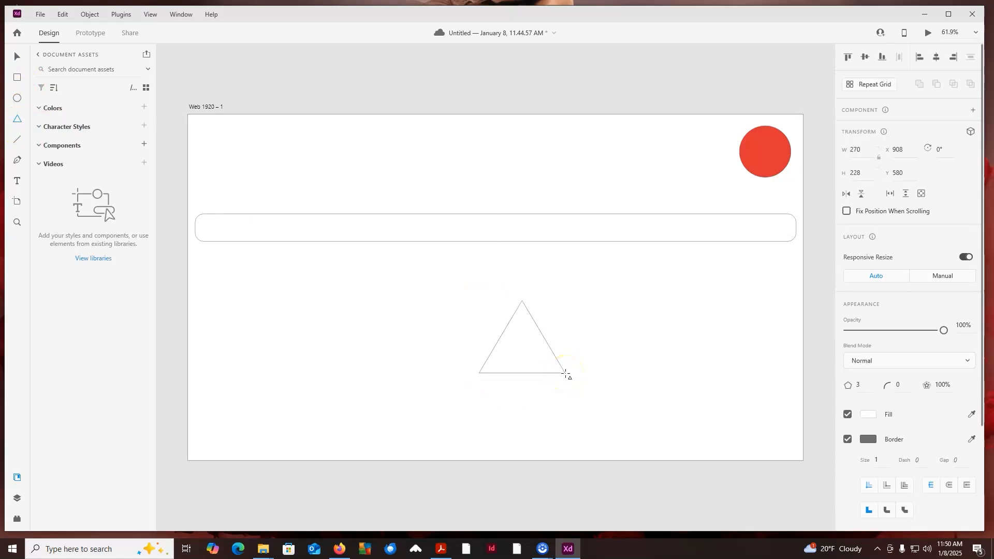
{"action": "key", "text": "Up"}
{"action": "key", "text": "Up"}
{"action": "key", "text": "Up"}
{"action": "key", "text": "Up"}
{"action": "key", "text": "Up"}
{"action": "key", "text": "Up"}
{"action": "key", "text": "Up"}
{"action": "key", "text": "Down"}
{"action": "key", "text": "Down"}
{"action": "key", "text": "Down"}
{"action": "key", "text": "Down"}
{"action": "key", "text": "Down"}
{"action": "key", "text": "Down"}
{"action": "key", "text": "Down"}
{"action": "key", "text": "Down"}
{"action": "mouse_move", "coordinate": [565, 373]}
{"action": "left_mouse_down"}
{"action": "mouse_move", "coordinate": [557, 390]}
{"action": "mouse_move", "coordinate": [552, 366]}
{"action": "mouse_move", "coordinate": [572, 388]}
{"action": "mouse_move", "coordinate": [526, 333]}
{"action": "mouse_move", "coordinate": [572, 404]}
{"action": "mouse_move", "coordinate": [549, 361]}
{"action": "left_mouse_up"}
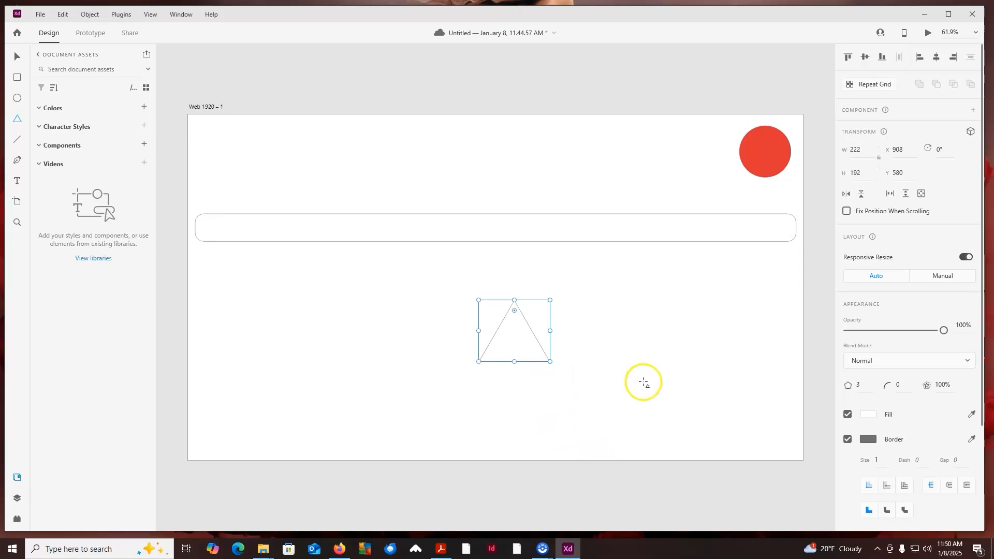
Step: Delete the triangle below the bar
{"action": "left_click", "coordinate": [17, 56]}
{"action": "key", "text": "Delete"}
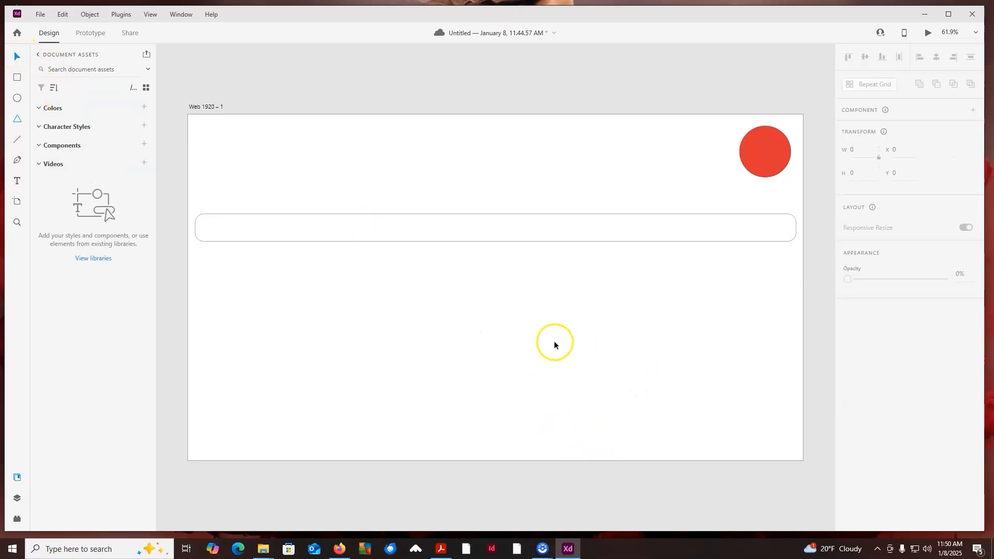
Step: Draw a horizontal line about 970 px long below the bar and colour its border blue (#2066F2)
{"action": "left_click", "coordinate": [17, 140]}
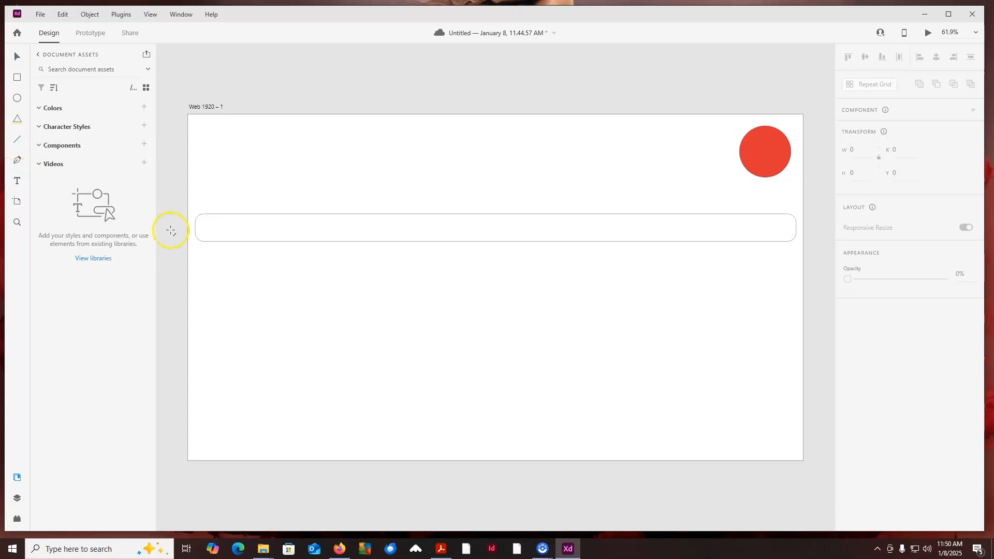
{"action": "left_click_drag", "start_coordinate": [206, 280], "coordinate": [516, 280]}
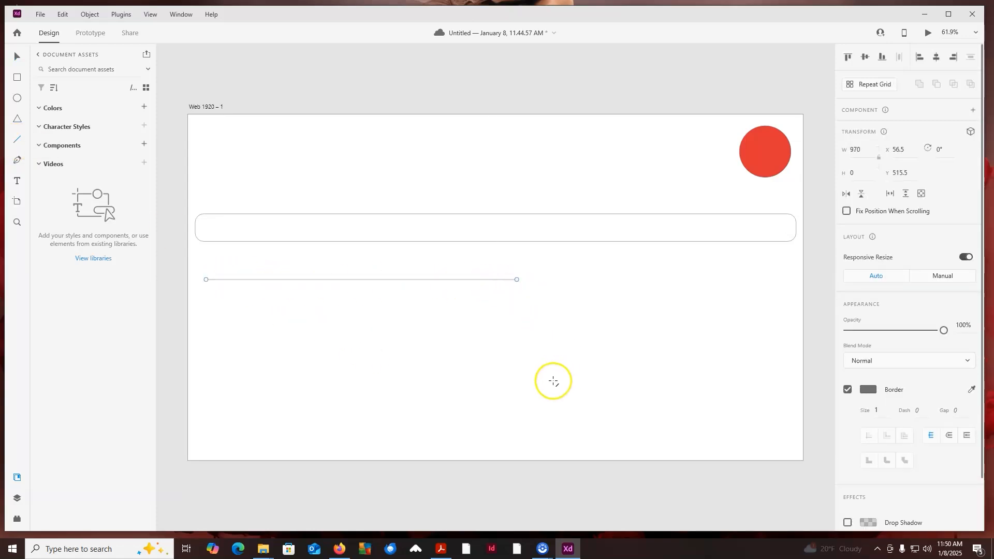
{"action": "left_click", "coordinate": [867, 391]}
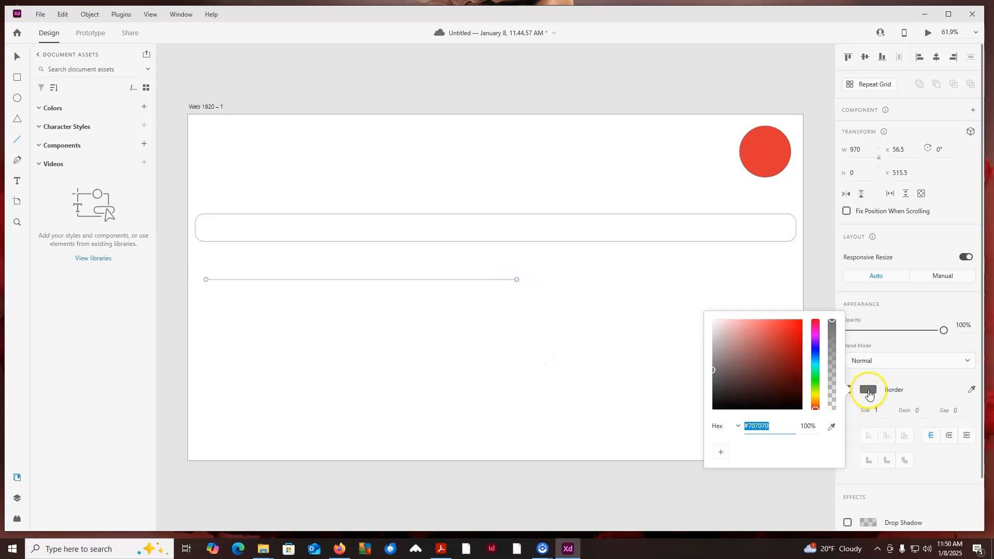
{"action": "left_click", "coordinate": [815, 354]}
{"action": "left_click", "coordinate": [791, 324]}
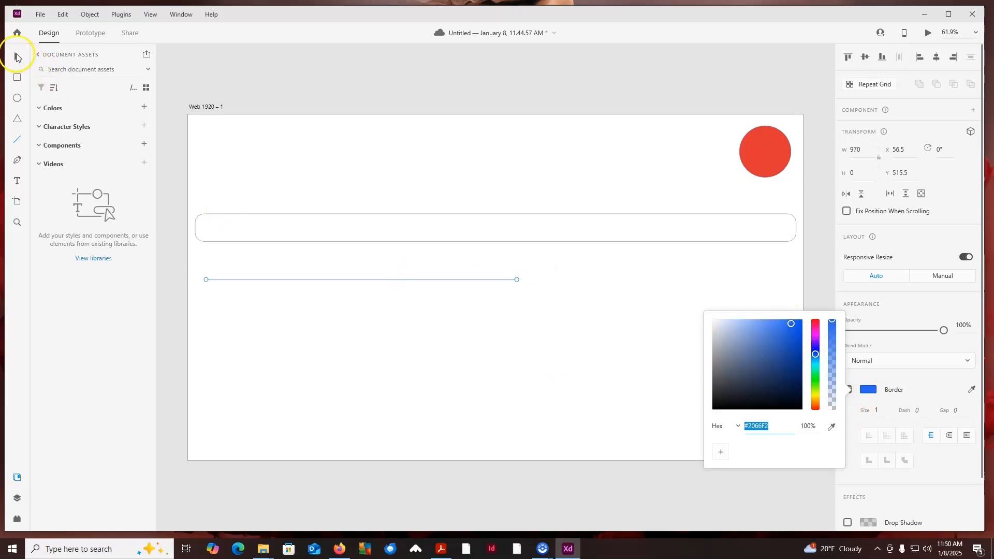
{"action": "left_click", "coordinate": [17, 57]}
{"action": "left_click", "coordinate": [550, 282]}
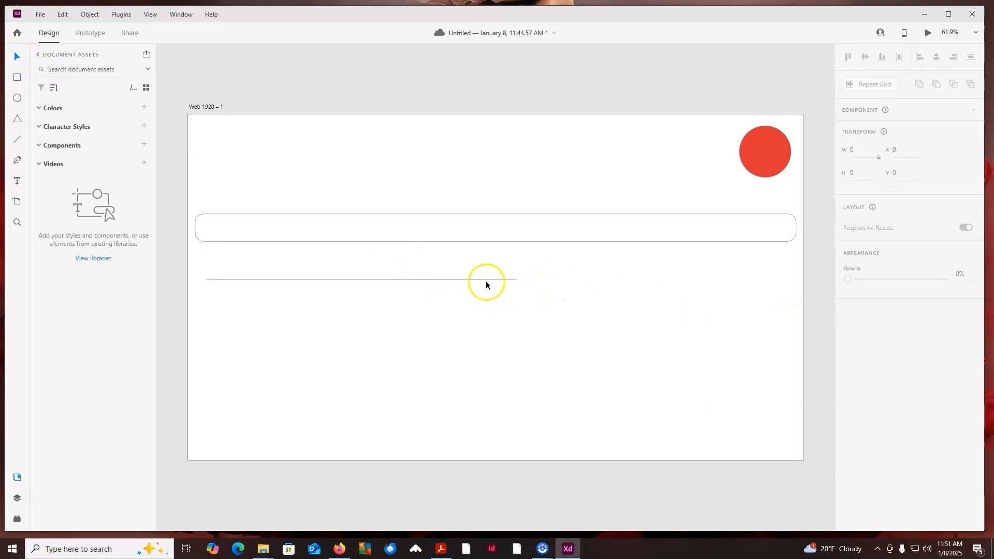
Step: Move the blue line down to the artboard's horizontal centre and delete it
{"action": "left_click_drag", "start_coordinate": [486, 280], "coordinate": [619, 315]}
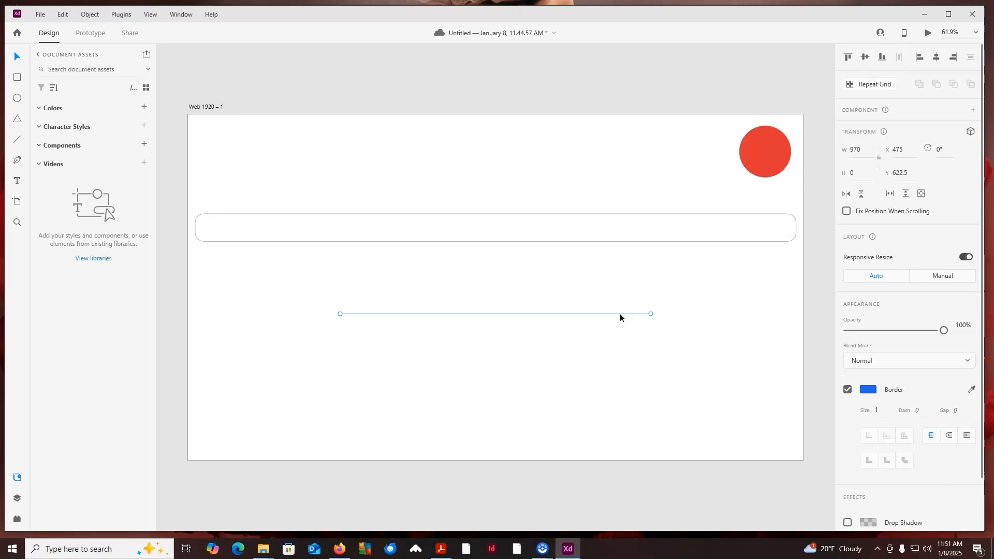
{"action": "key", "text": "Delete"}
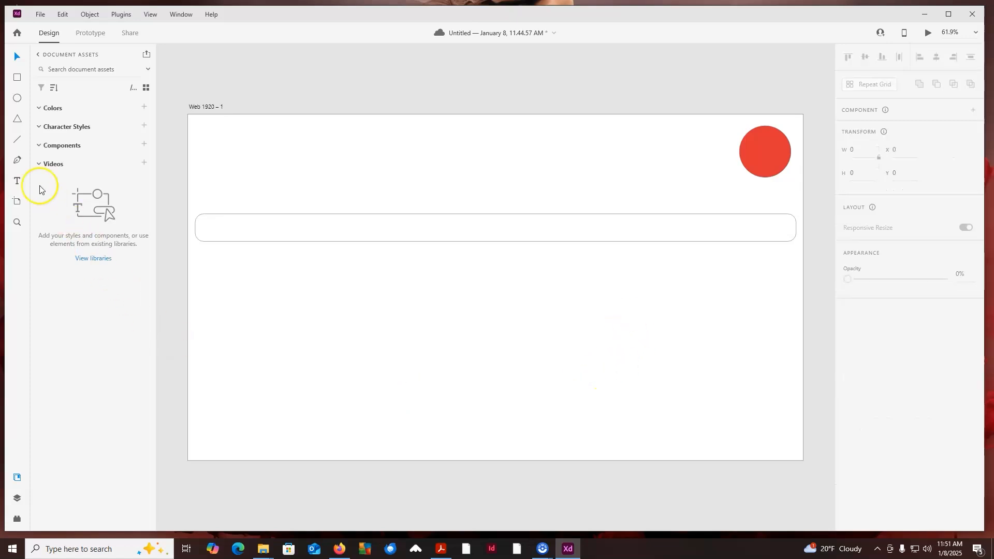
Step: Draw a closed four-point shape below the bar with the Pen tool, using one straight upper edge and curved remaining edges
{"action": "left_click", "coordinate": [18, 164]}
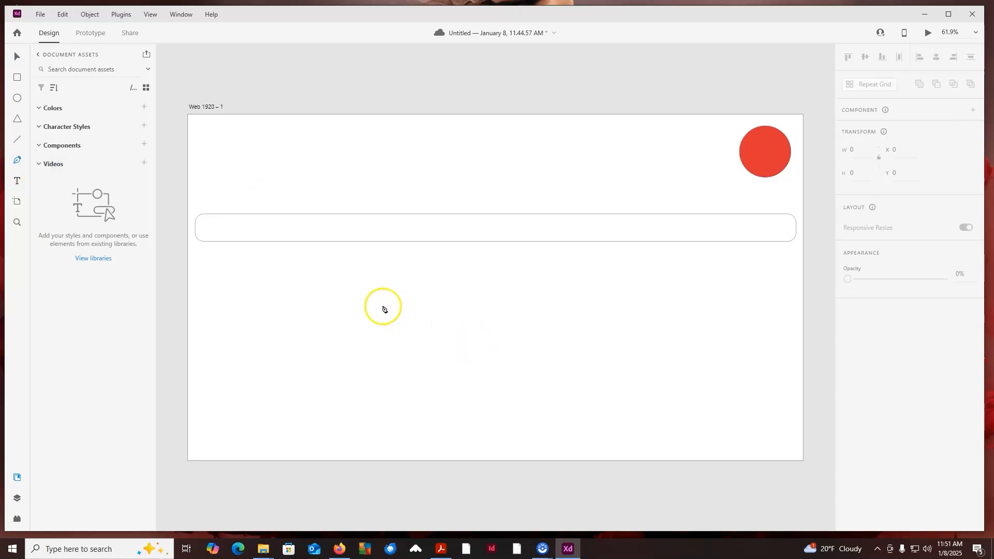
{"action": "left_click", "coordinate": [377, 307]}
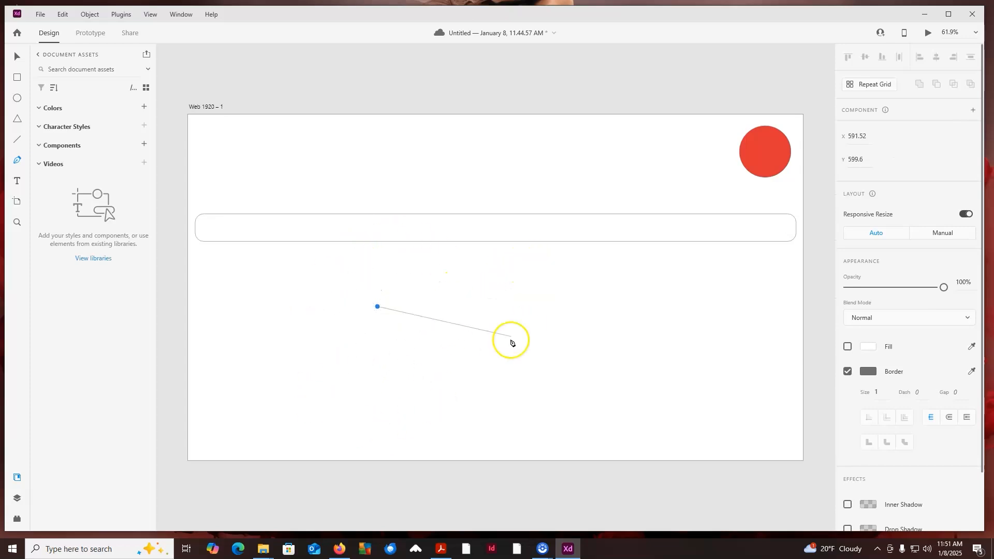
{"action": "left_click", "coordinate": [548, 262]}
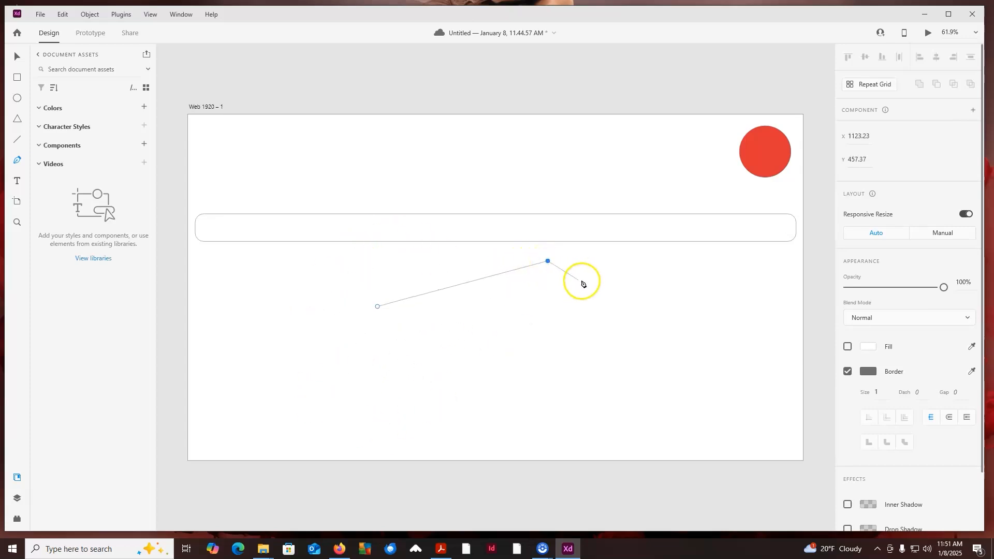
{"action": "left_click_drag", "start_coordinate": [670, 338], "coordinate": [657, 407]}
{"action": "left_click_drag", "start_coordinate": [396, 392], "coordinate": [352, 363]}
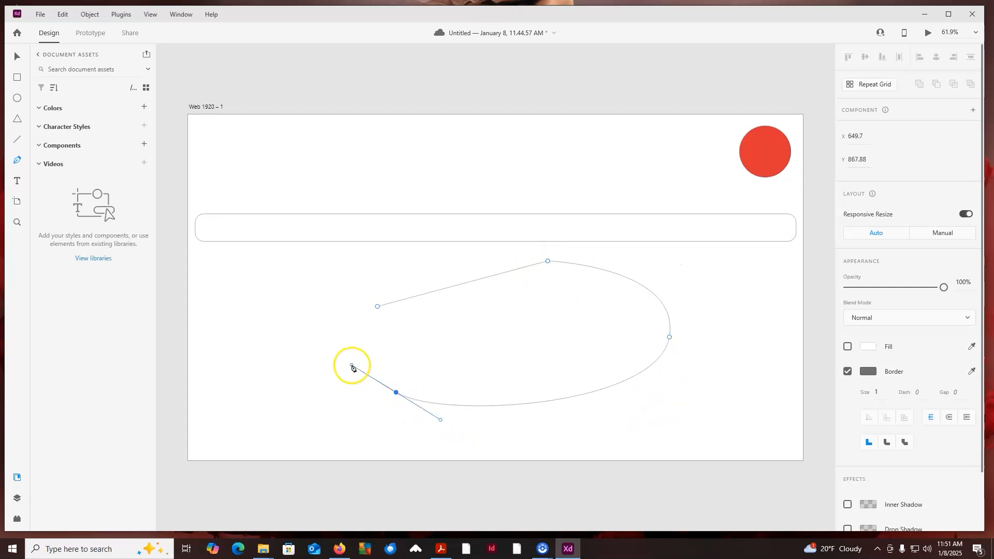
{"action": "left_click_drag", "start_coordinate": [379, 307], "coordinate": [445, 291]}
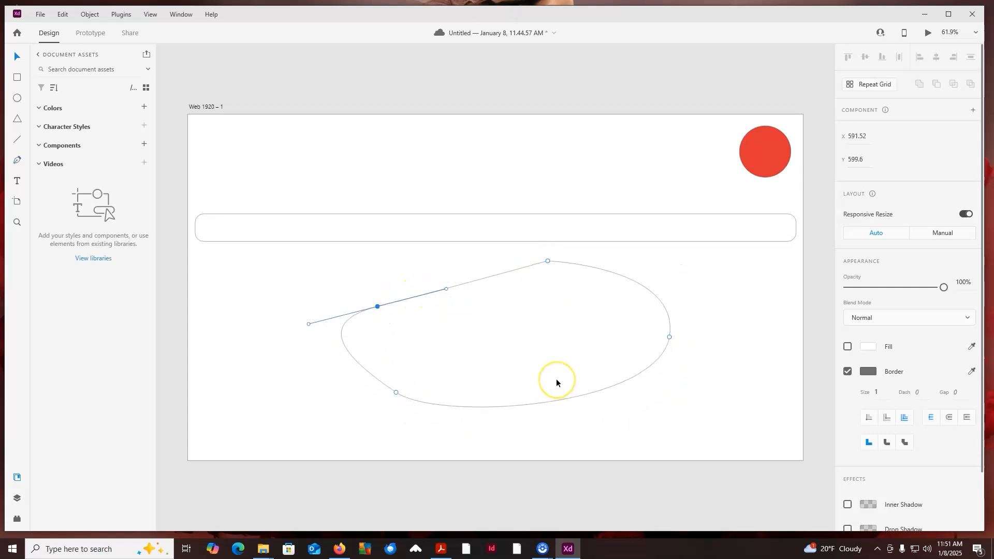
Step: Fill the pen-drawn shape with dark red (#951818)
{"action": "left_click", "coordinate": [868, 347]}
{"action": "left_click", "coordinate": [786, 320]}
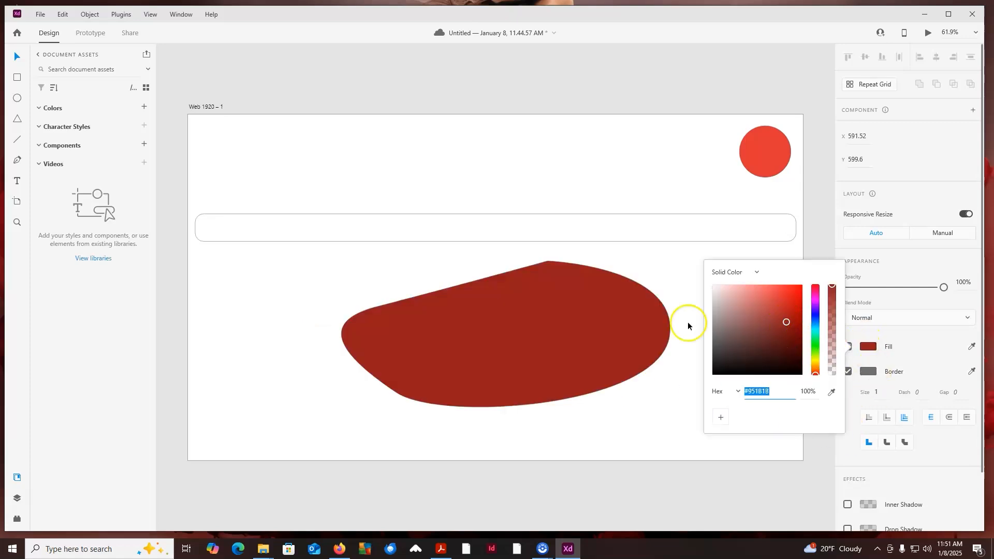
{"action": "left_click", "coordinate": [14, 57]}
Step: Add an anchor point on the red shape's upper curve and move its topmost corner point slightly down
{"action": "left_click", "coordinate": [577, 304]}
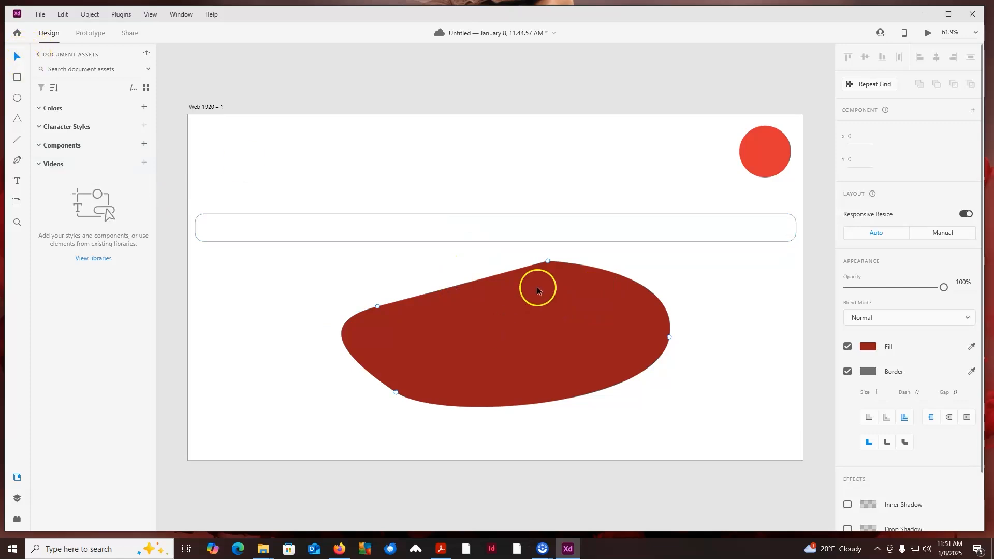
{"action": "mouse_move", "coordinate": [610, 271]}
{"action": "left_mouse_down"}
{"action": "mouse_move", "coordinate": [581, 269]}
{"action": "mouse_move", "coordinate": [612, 271]}
{"action": "left_mouse_up"}
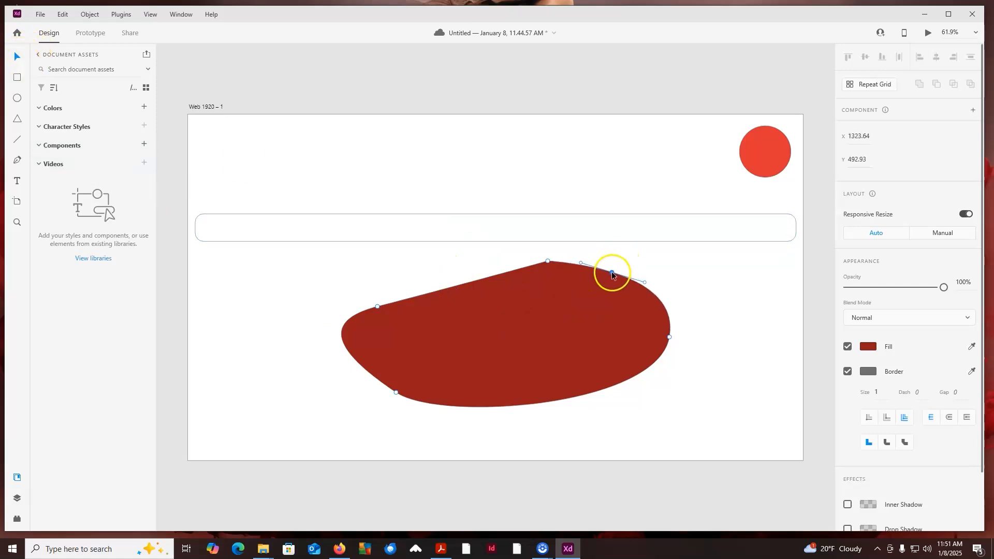
{"action": "left_click_drag", "start_coordinate": [548, 261], "coordinate": [543, 272]}
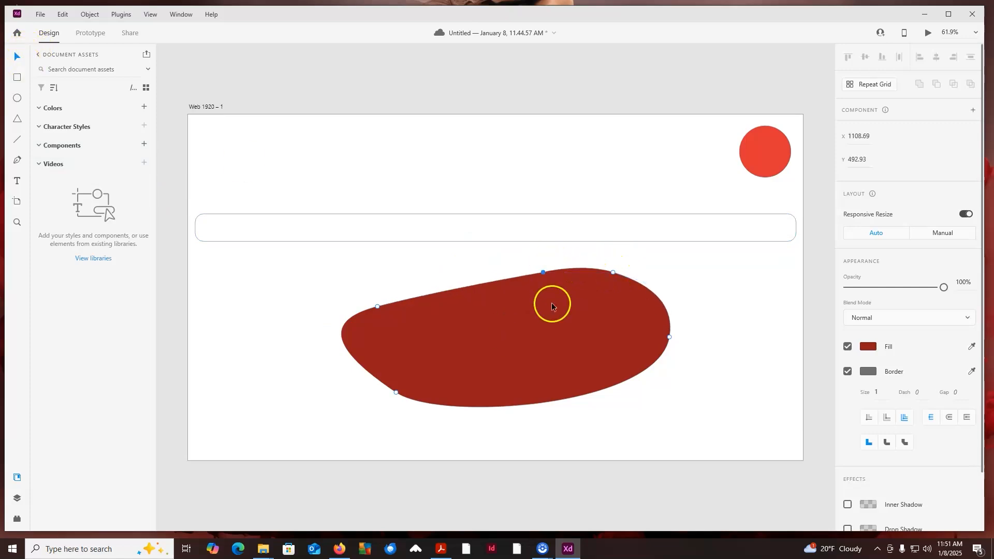
{"action": "left_click", "coordinate": [683, 384]}
Step: Move the red shape slightly down and delete it
{"action": "left_click_drag", "start_coordinate": [633, 359], "coordinate": [595, 384]}
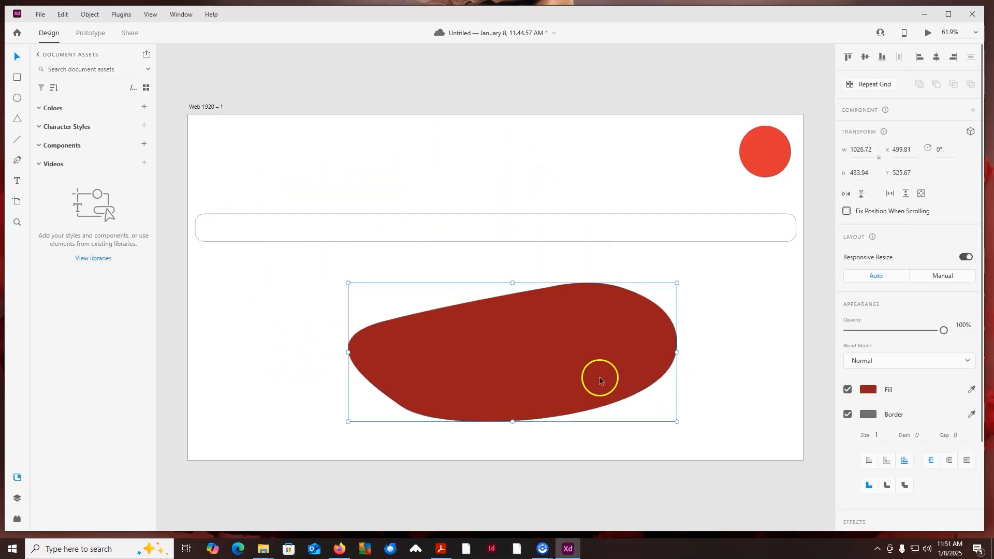
{"action": "key", "text": "Delete"}
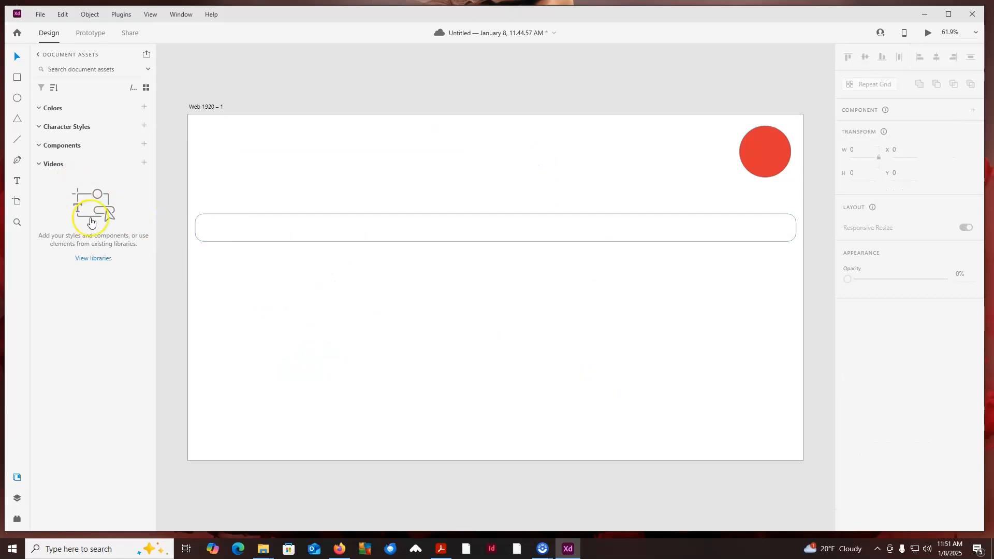
Step: Place a single line of filler text about 871 px wide below the bar, and delete it
{"action": "left_click", "coordinate": [17, 183]}
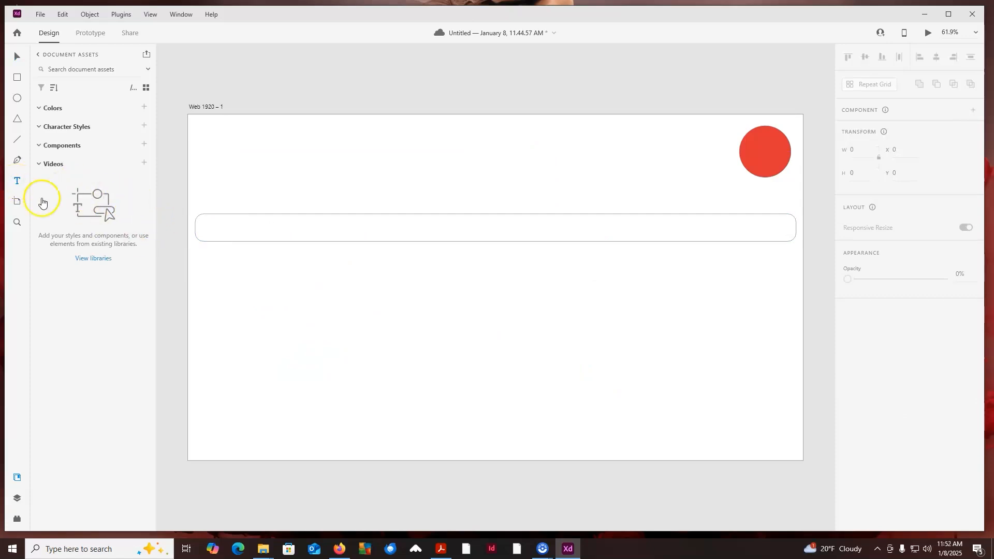
{"action": "left_click", "coordinate": [217, 271]}
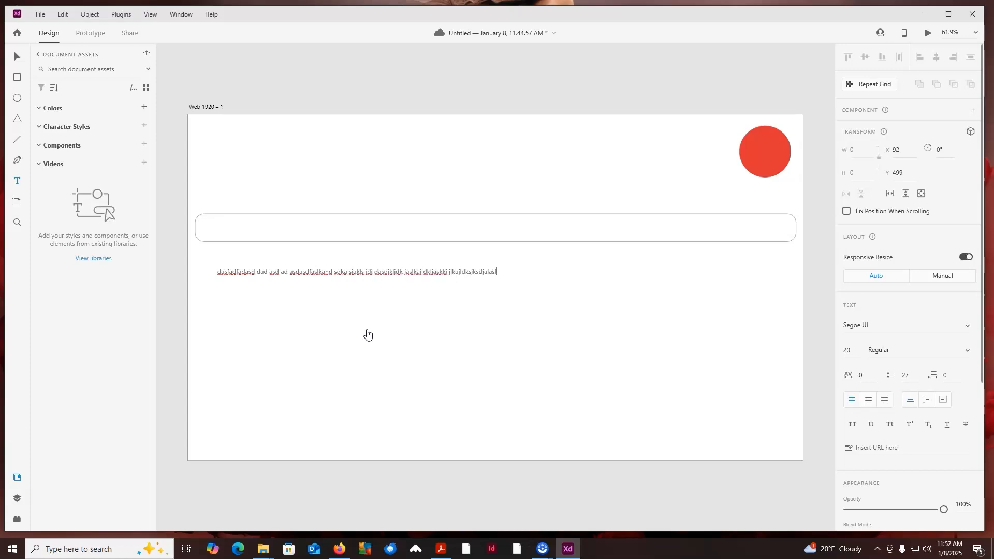
{"action": "left_click", "coordinate": [17, 55]}
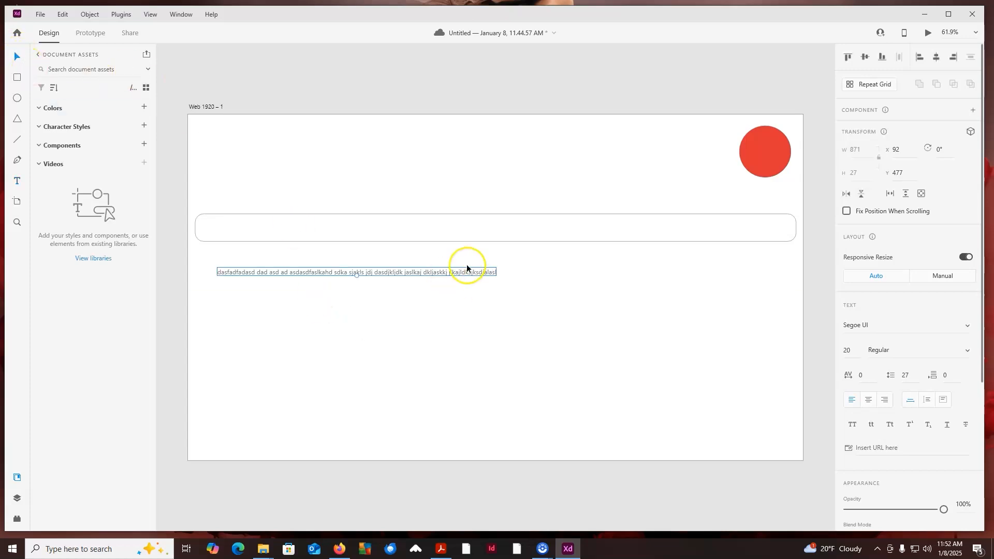
{"action": "left_click_drag", "start_coordinate": [357, 276], "coordinate": [359, 295]}
{"action": "key", "text": "Delete"}
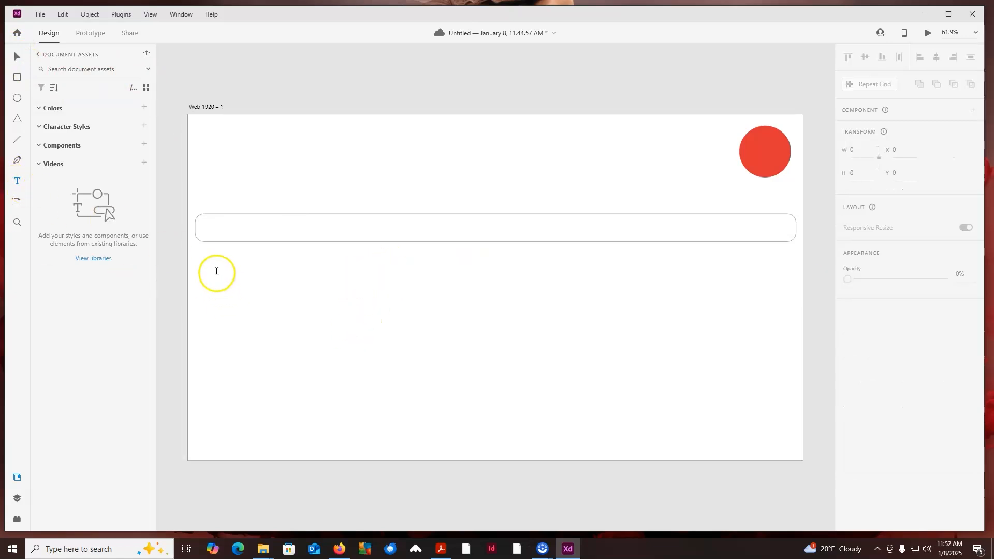
Step: Draw a text area about 630 × 491 px below the bar and enter several lines of filler text
{"action": "left_click", "coordinate": [18, 182]}
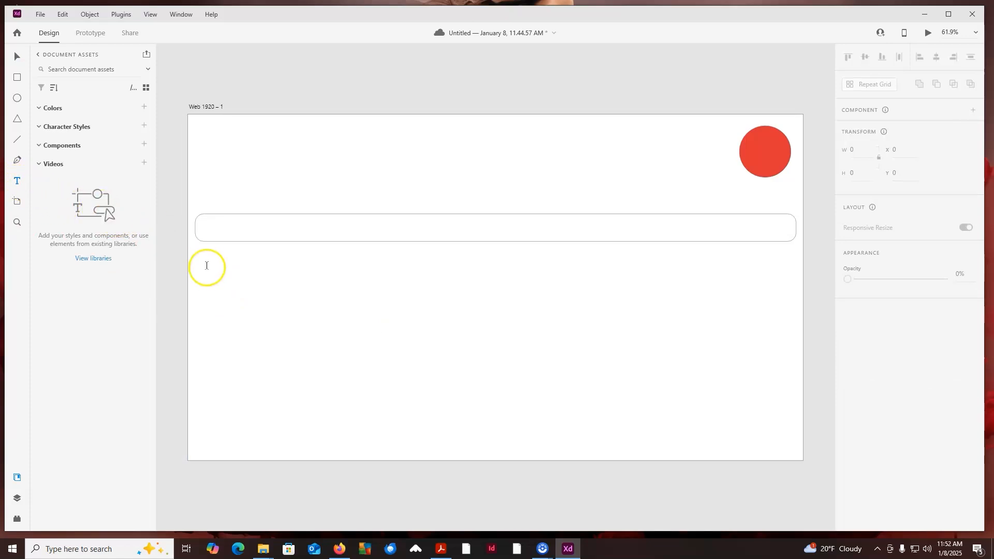
{"action": "left_click_drag", "start_coordinate": [206, 267], "coordinate": [408, 423]}
{"action": "type", "text": "asdlkasdlkajsdkajskdjaklsdjlkajsdkljasdk"}
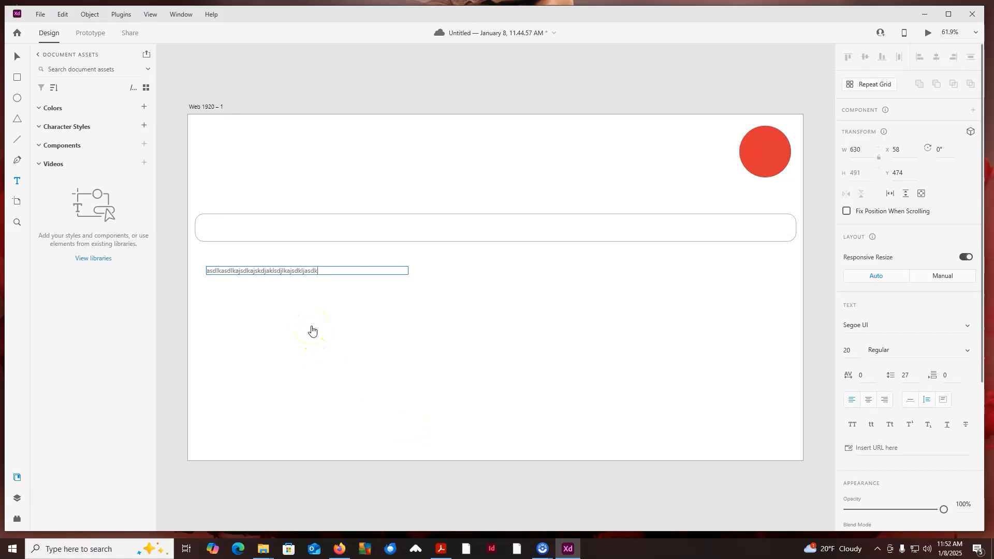
{"action": "type", "text": "jaskdjkalsjdklajsdjasdjalkdajsdajsdlkjalksdjalkjsdlkjasl"}
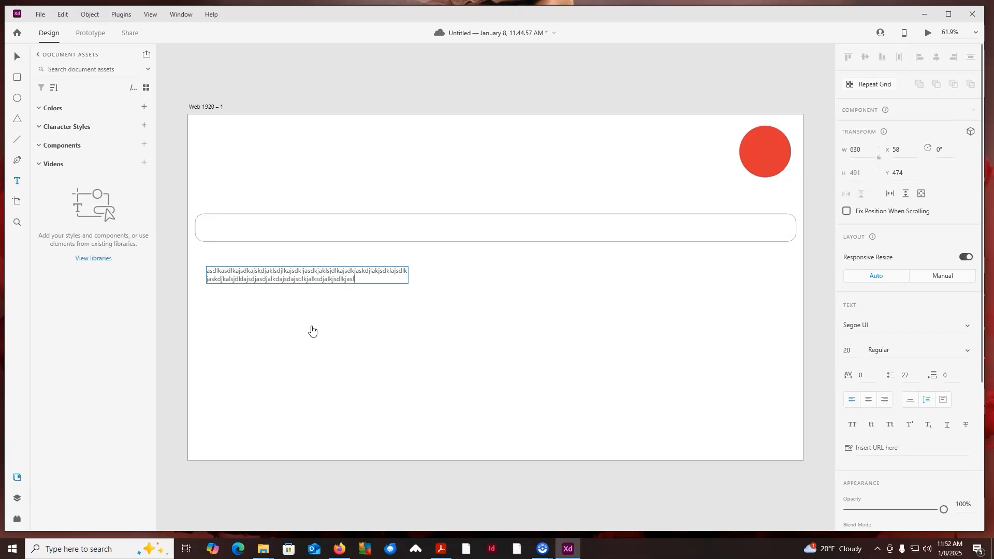
{"action": "type", "text": "dj"}
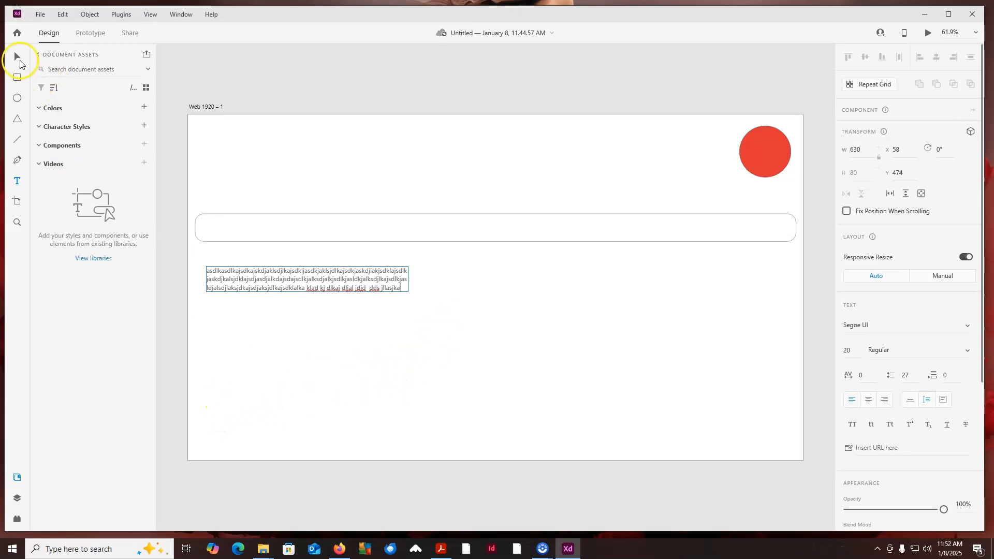
Step: Delete the filler text area below the bar
{"action": "left_click", "coordinate": [21, 61]}
{"action": "key", "text": "Delete"}
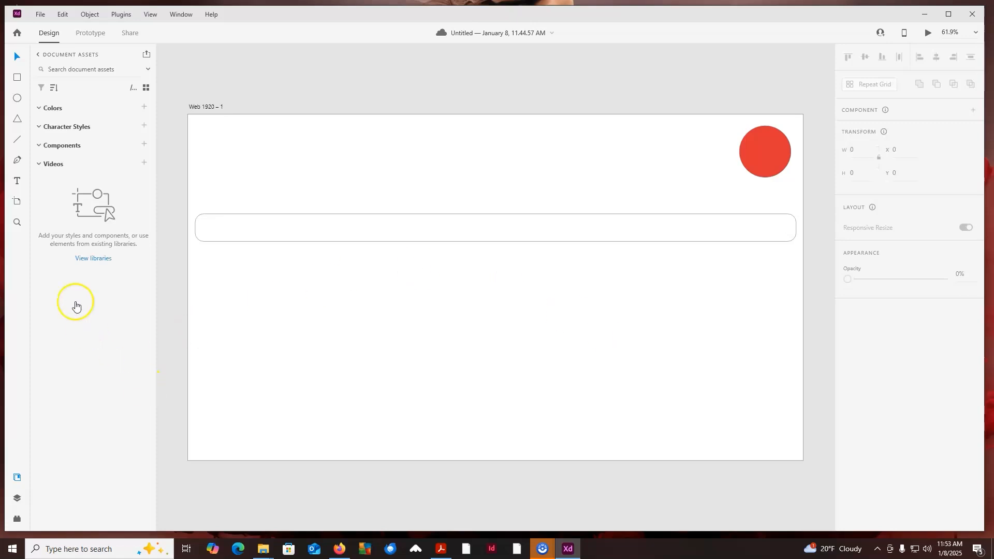
Step: Add a second 1920 × 1080 artboard to the right of the Web 1920 – 1 artboard, and deselect it
{"action": "left_click", "coordinate": [17, 202]}
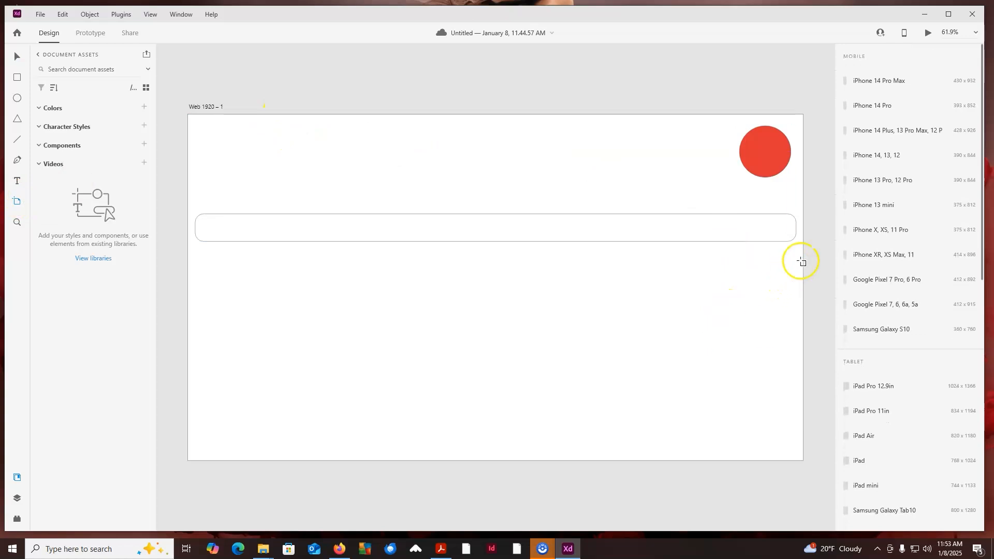
{"action": "left_click", "coordinate": [814, 115]}
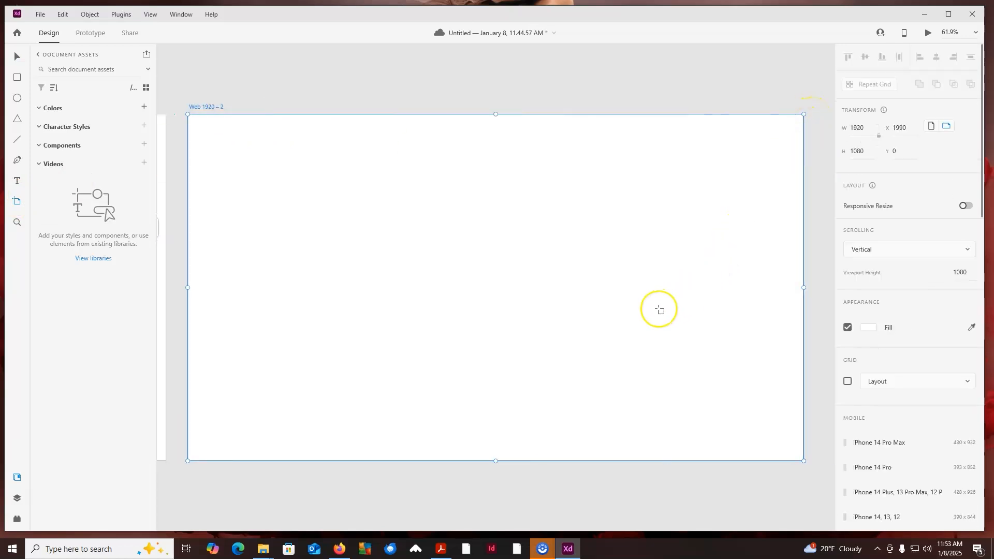
{"action": "key", "text": "ctrl+minus"}
{"action": "key", "text": "ctrl+minus"}
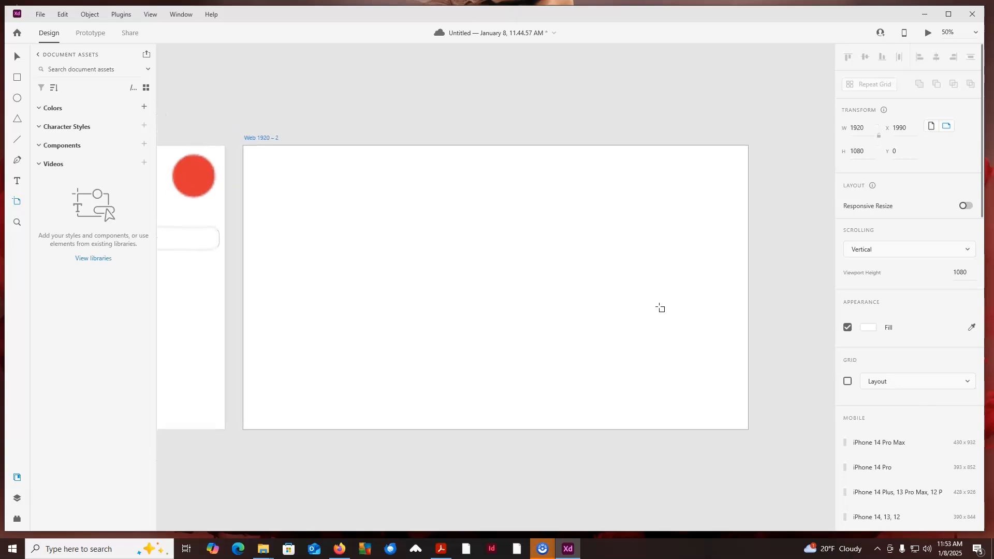
{"action": "left_click", "coordinate": [498, 492]}
{"action": "left_click_drag", "start_coordinate": [360, 411], "coordinate": [538, 386]}
{"action": "key", "text": "ctrl+minus"}
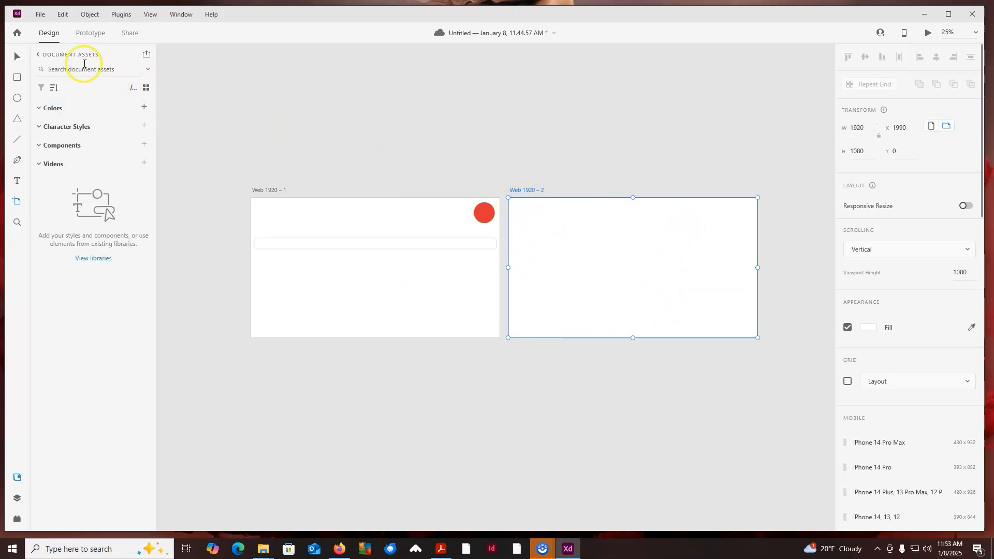
{"action": "left_click", "coordinate": [19, 58]}
{"action": "left_click", "coordinate": [347, 129]}
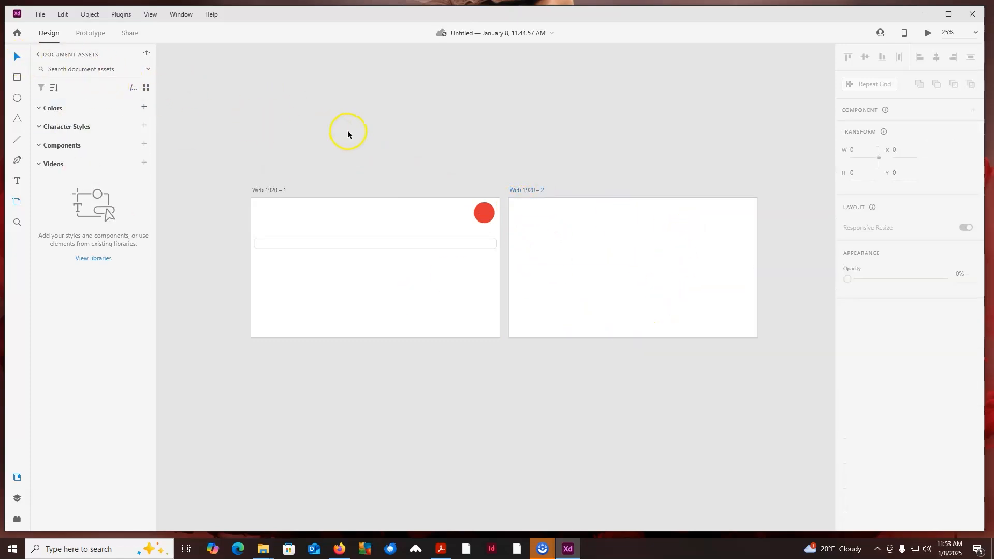
Step: Extend the Web 1920 – 2 artboard downward to a height of about 2452 px, and select the Web 1920 – 1 artboard
{"action": "left_click", "coordinate": [550, 281]}
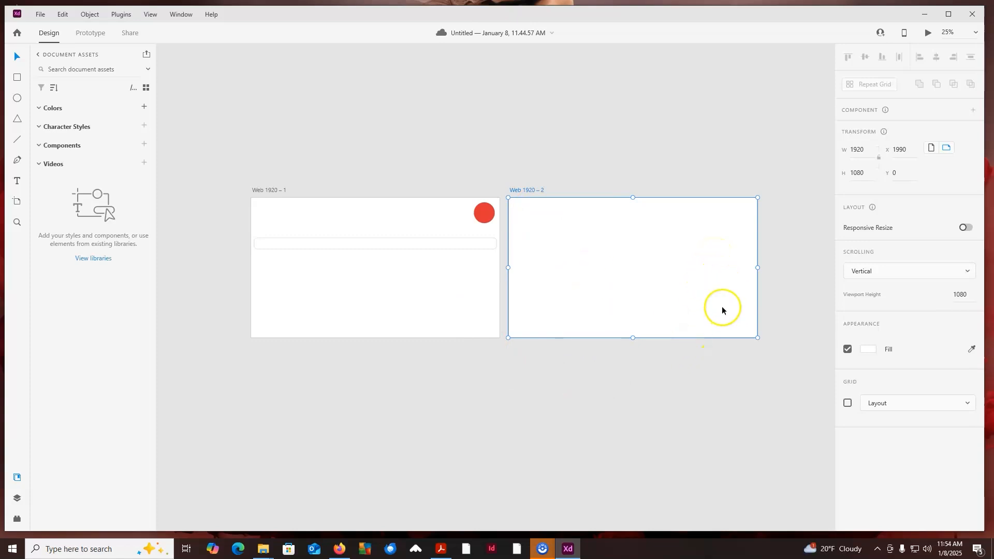
{"action": "left_click", "coordinate": [448, 300]}
{"action": "left_click", "coordinate": [581, 289]}
{"action": "left_click_drag", "start_coordinate": [633, 338], "coordinate": [630, 516]}
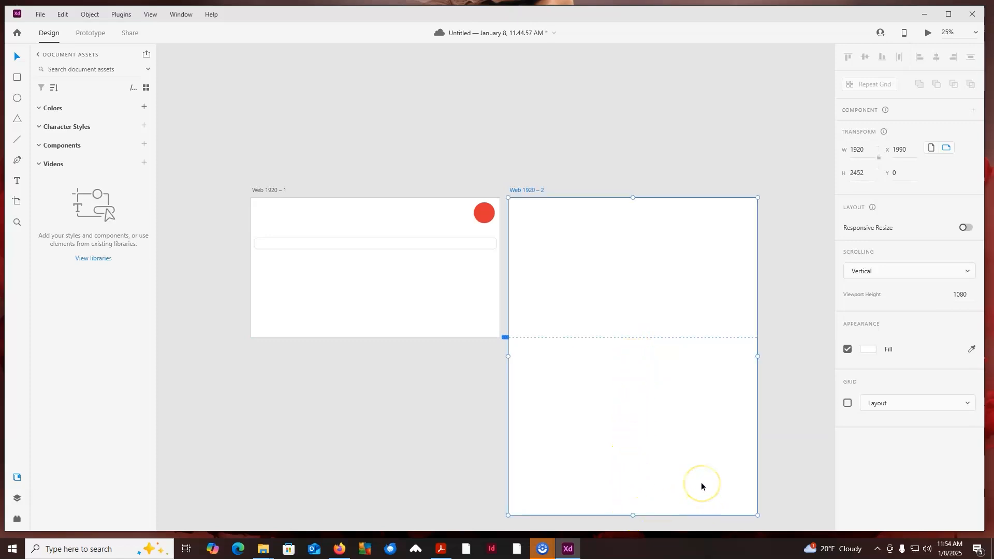
{"action": "left_click", "coordinate": [430, 309]}
{"action": "left_click", "coordinate": [321, 300]}
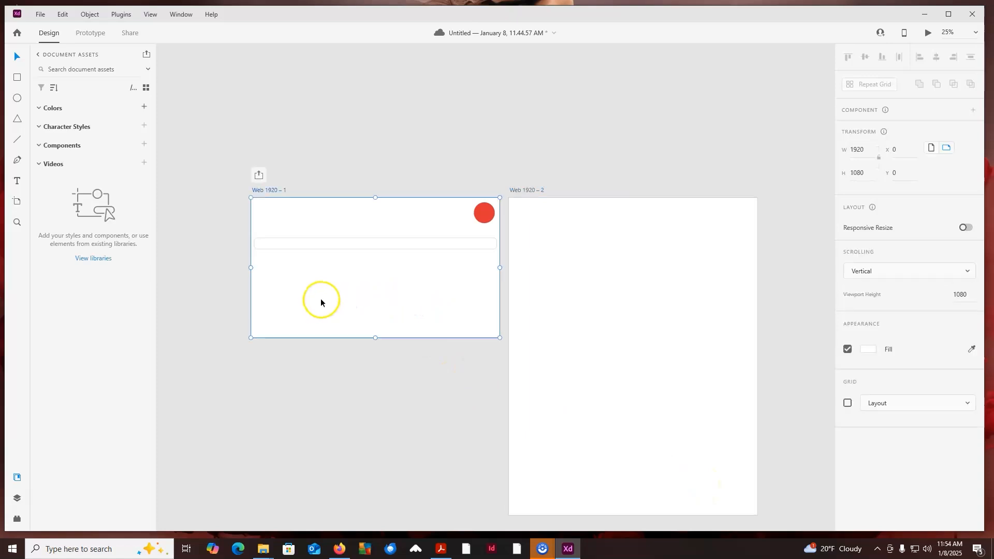
Step: Extend the Web 1920 – 1 artboard downward to a height of about 2452 px and draw a rectangle about 576 × 444 px in its lower half
{"action": "left_click_drag", "start_coordinate": [375, 337], "coordinate": [377, 515]}
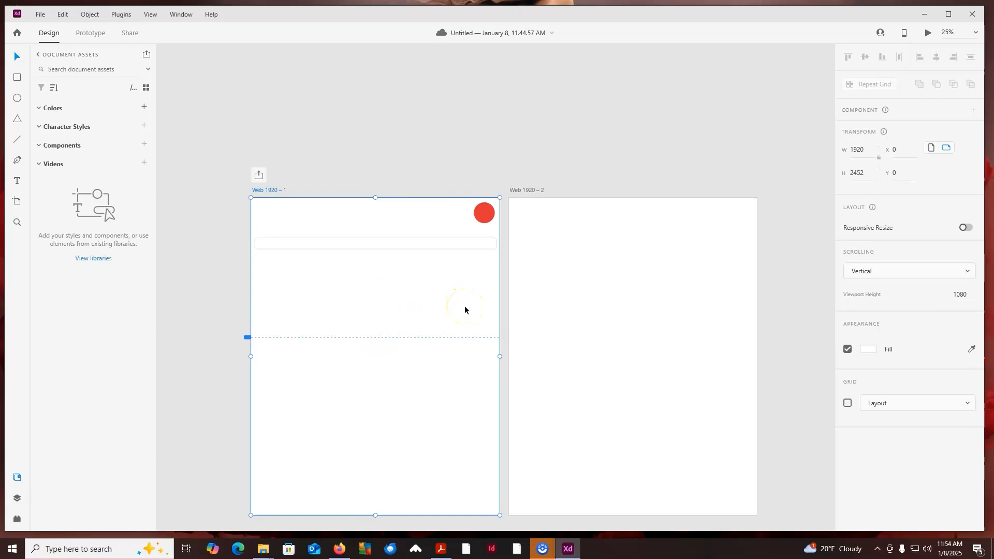
{"action": "left_click", "coordinate": [19, 77]}
{"action": "left_click_drag", "start_coordinate": [271, 363], "coordinate": [345, 419]}
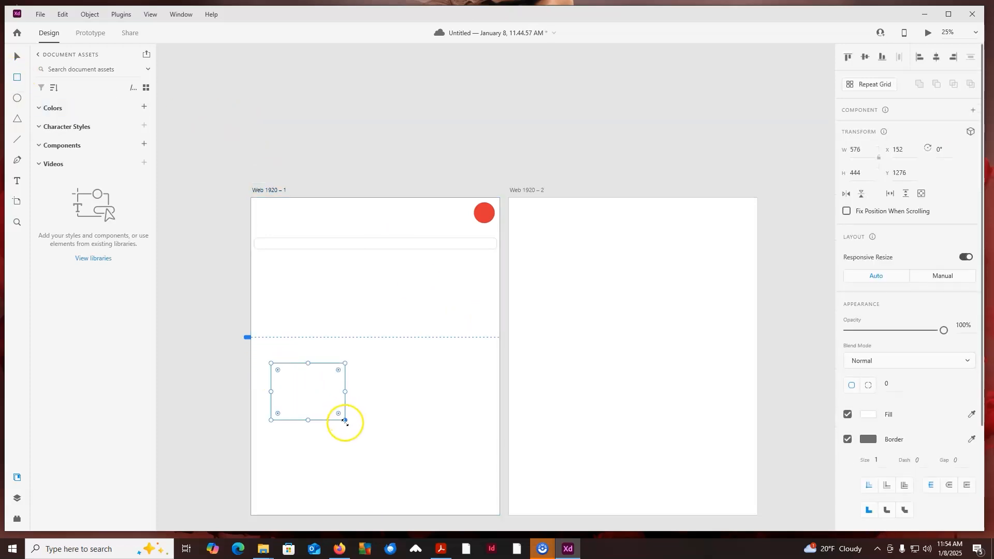
Step: Draw a text area about 772 × 616 px beside the lower rectangle, enter a line of filler text, and deselect it
{"action": "left_click", "coordinate": [17, 181]}
{"action": "left_click_drag", "start_coordinate": [358, 365], "coordinate": [448, 416]}
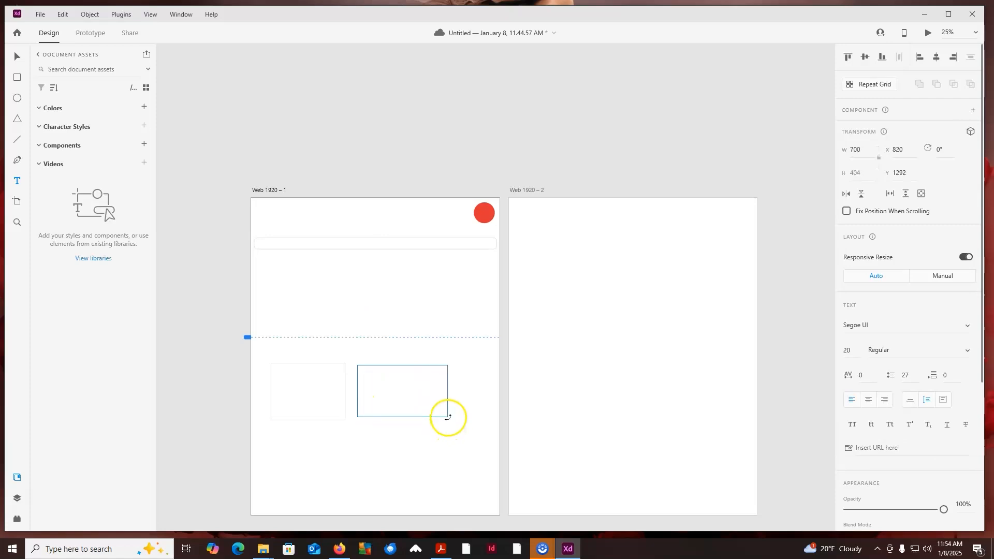
{"action": "key", "text": "ctrl+z"}
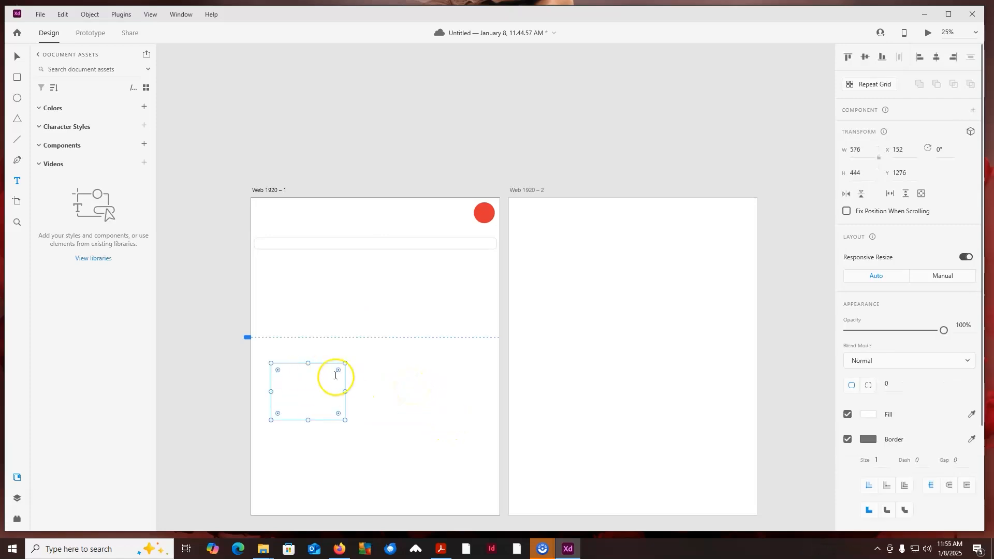
{"action": "left_click_drag", "start_coordinate": [368, 371], "coordinate": [468, 450]}
{"action": "type", "text": "dfvdfvdfxdxdx"}
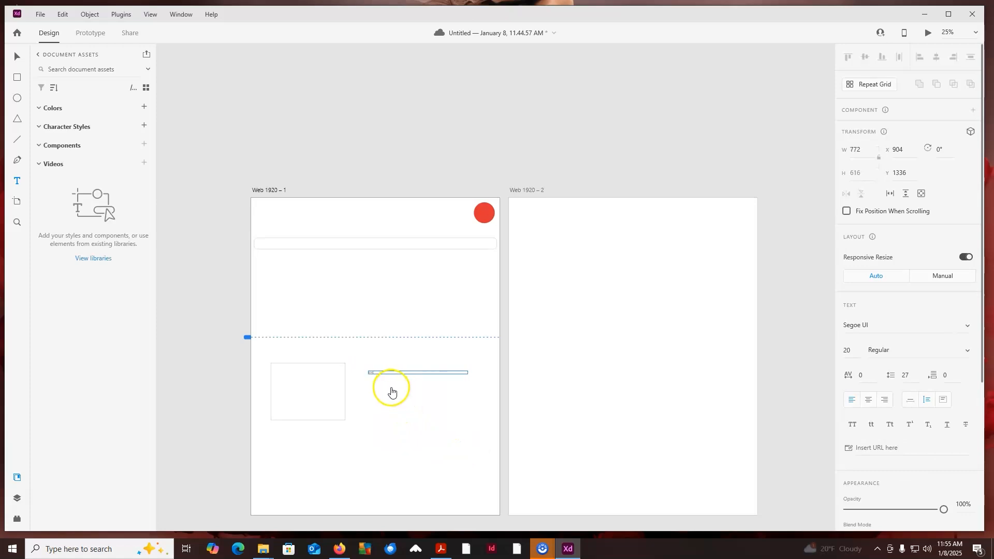
{"action": "type", "text": "dvasdvasd"}
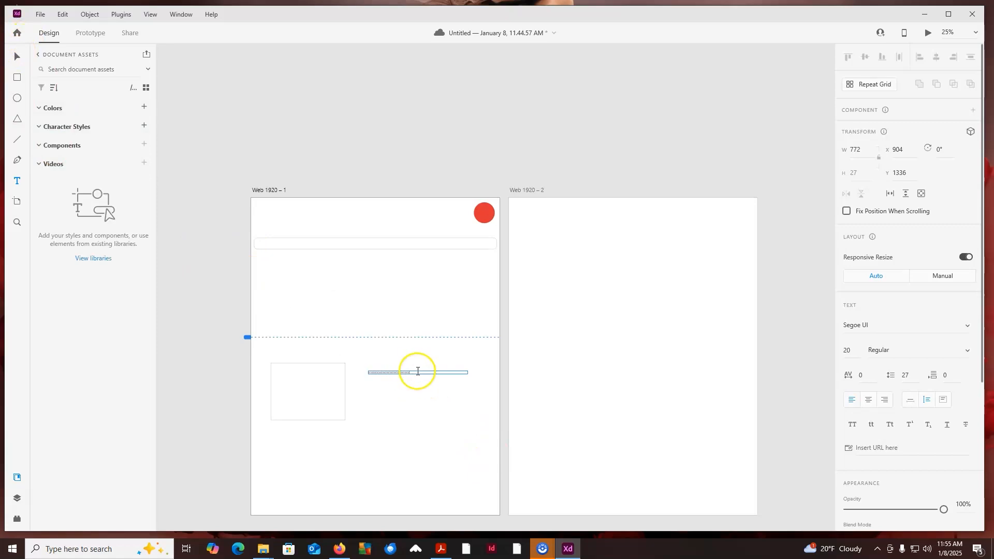
{"action": "key", "text": "Escape"}
{"action": "key", "text": "ctrl+equal"}
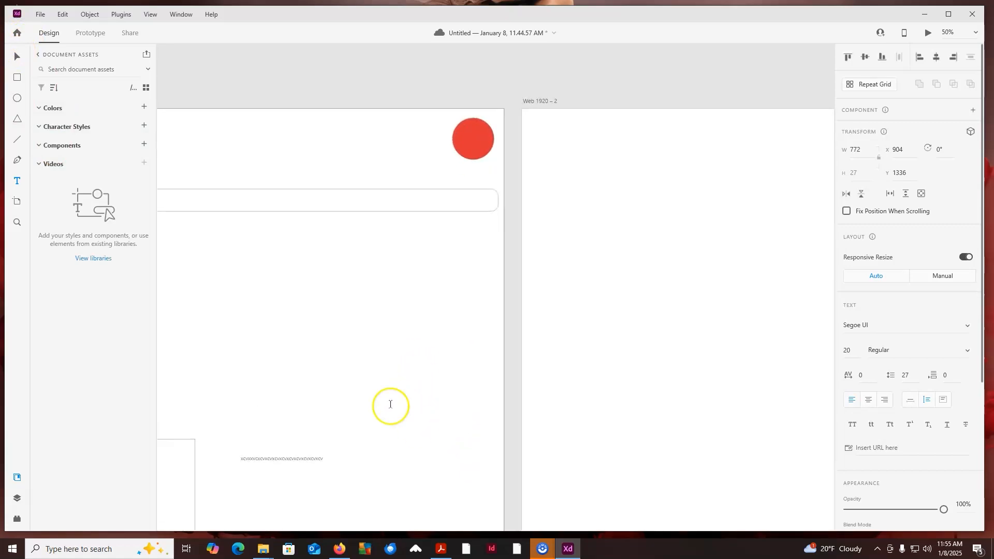
{"action": "left_click", "coordinate": [22, 59]}
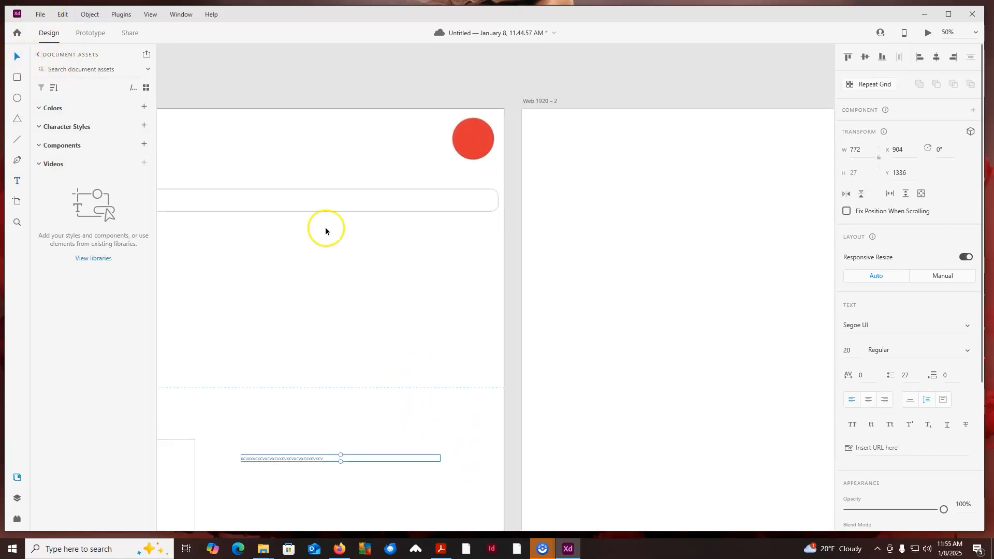
{"action": "left_click", "coordinate": [326, 229]}
{"action": "left_click_drag", "start_coordinate": [310, 295], "coordinate": [565, 159]}
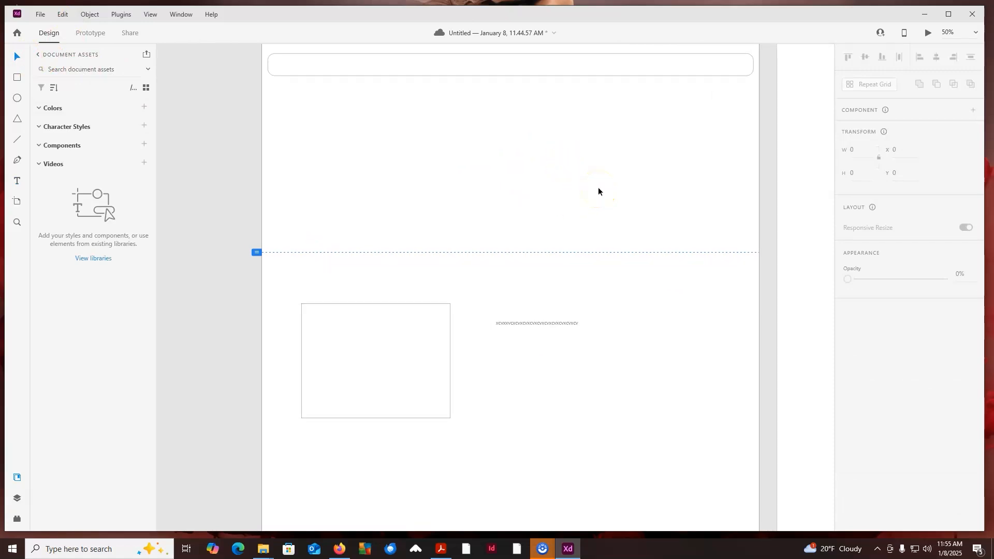
{"action": "key", "text": "ctrl+minus"}
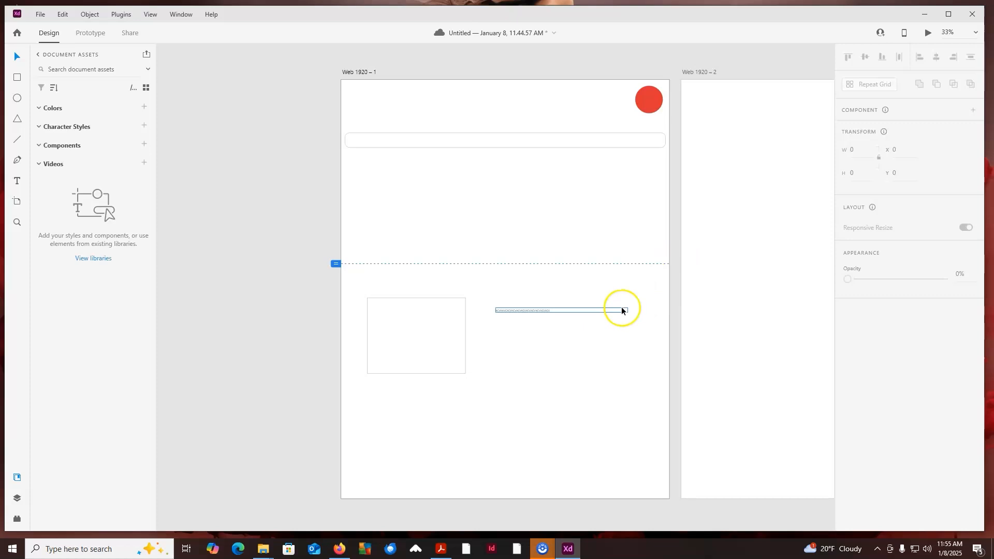
{"action": "left_click_drag", "start_coordinate": [695, 298], "coordinate": [543, 285]}
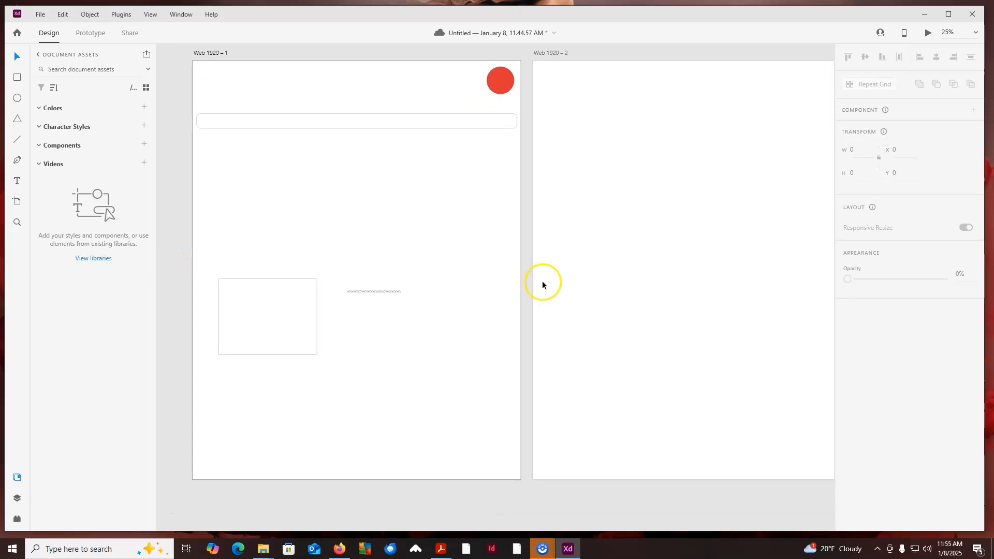
{"action": "key", "text": "ctrl+minus"}
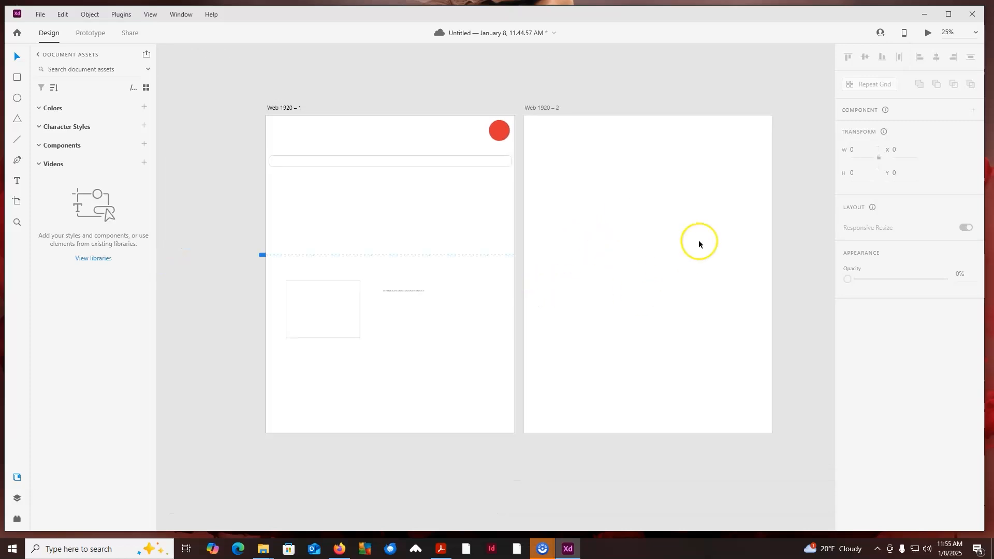
Step: Select the whole line of filler text, browse the available fonts, and set its font to Segoe Print
{"action": "left_click", "coordinate": [396, 292]}
{"action": "double_click", "coordinate": [415, 289]}
{"action": "left_click_drag", "start_coordinate": [422, 287], "coordinate": [359, 284]}
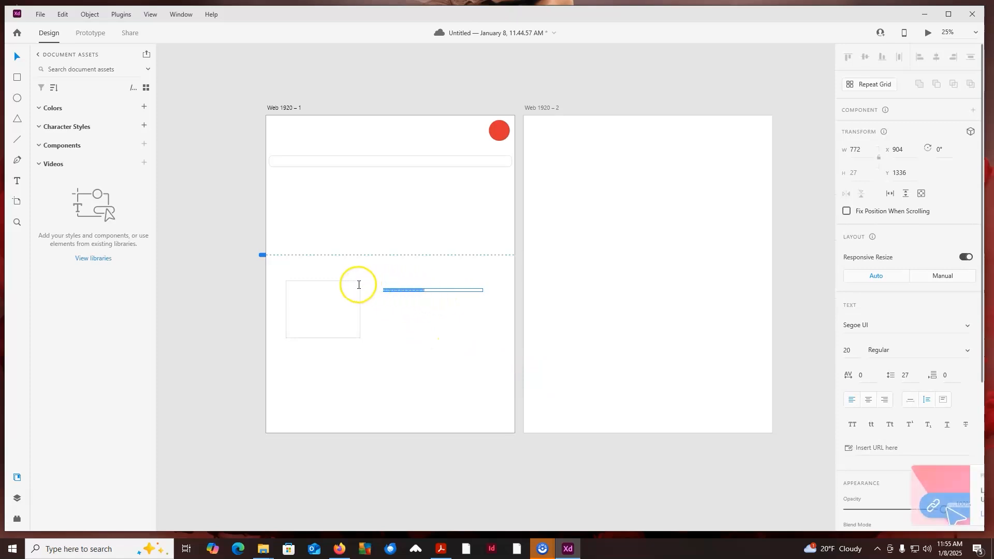
{"action": "left_click", "coordinate": [970, 475]}
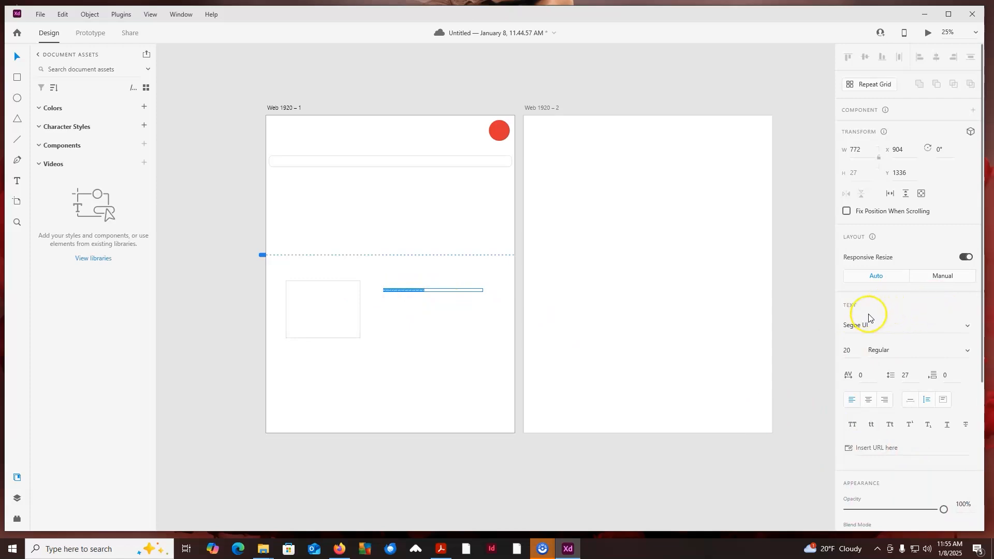
{"action": "left_click", "coordinate": [963, 328]}
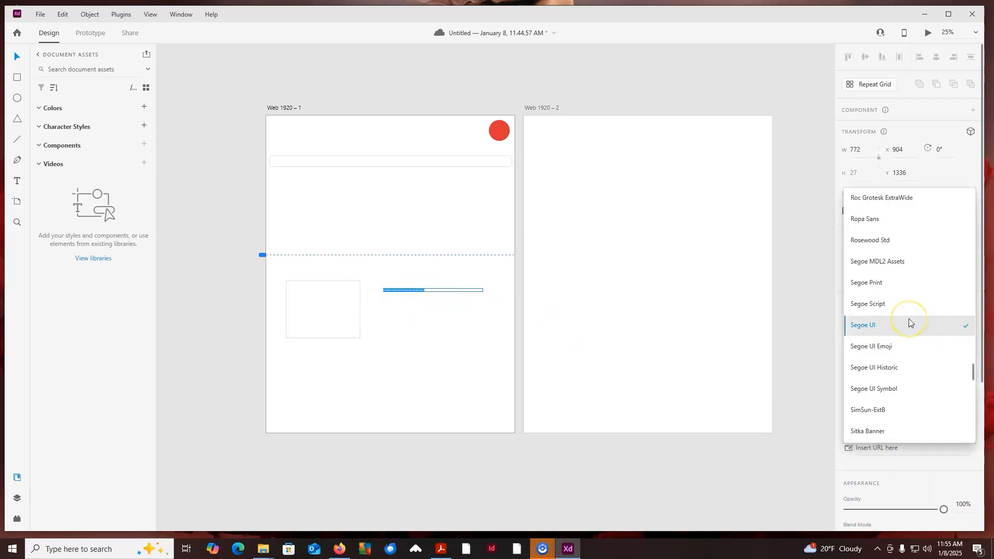
{"action": "scroll", "coordinate": [908, 320], "scroll_direction": "up", "scroll_amount": 15}
{"action": "scroll", "coordinate": [908, 320], "scroll_direction": "up", "scroll_amount": 20}
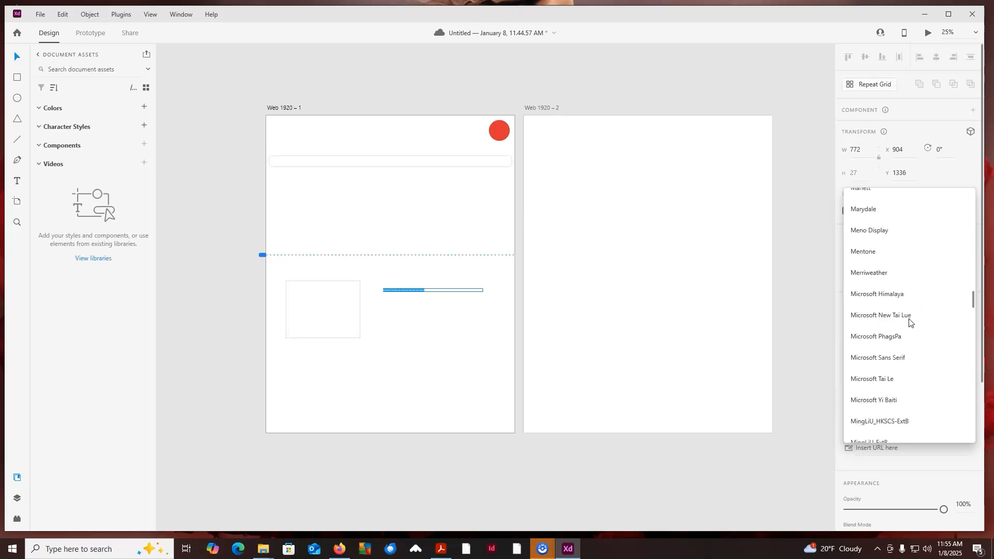
{"action": "scroll", "coordinate": [908, 322], "scroll_direction": "up", "scroll_amount": 10}
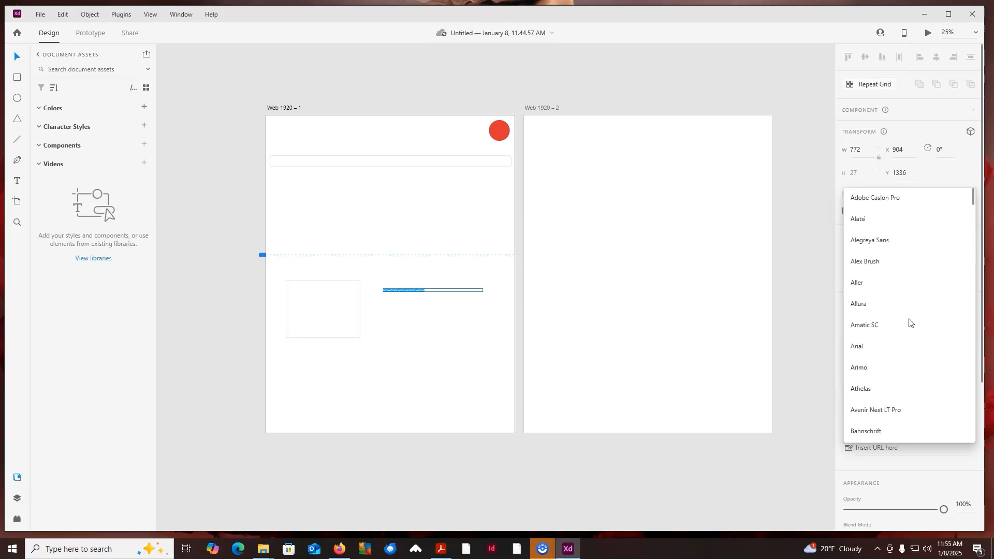
{"action": "left_click", "coordinate": [960, 179]}
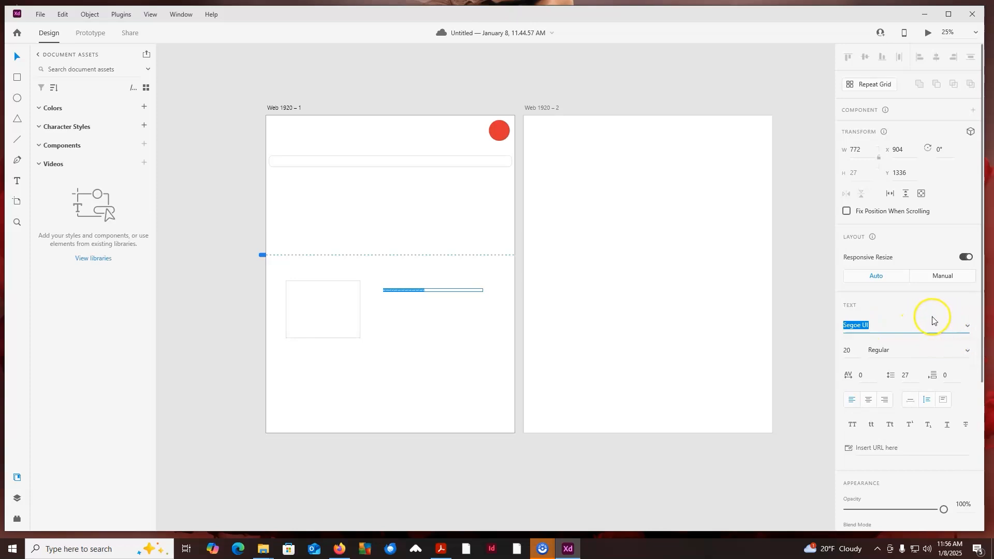
{"action": "scroll", "coordinate": [932, 320], "scroll_direction": "down", "scroll_amount": 5}
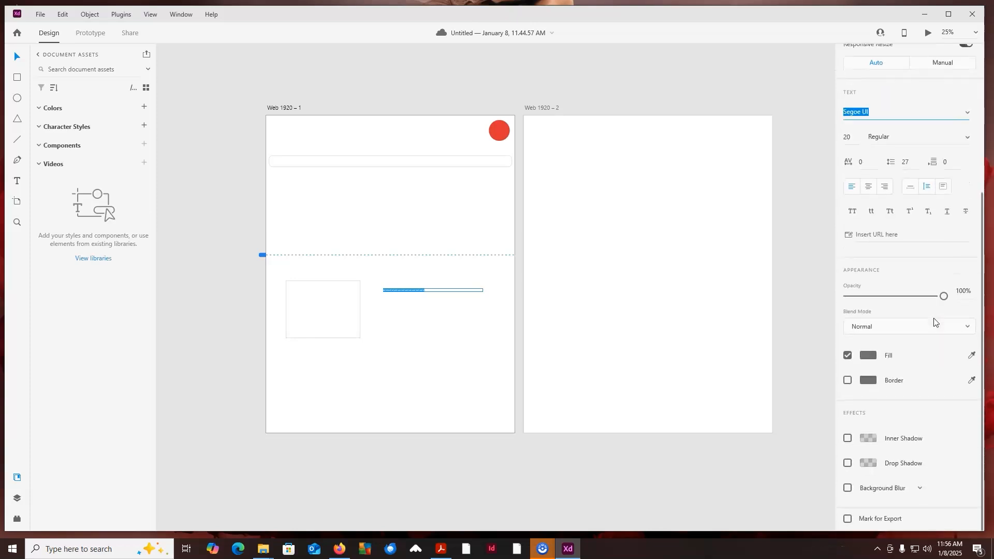
{"action": "scroll", "coordinate": [934, 318], "scroll_direction": "up", "scroll_amount": 5}
{"action": "scroll", "coordinate": [934, 318], "scroll_direction": "up", "scroll_amount": 2}
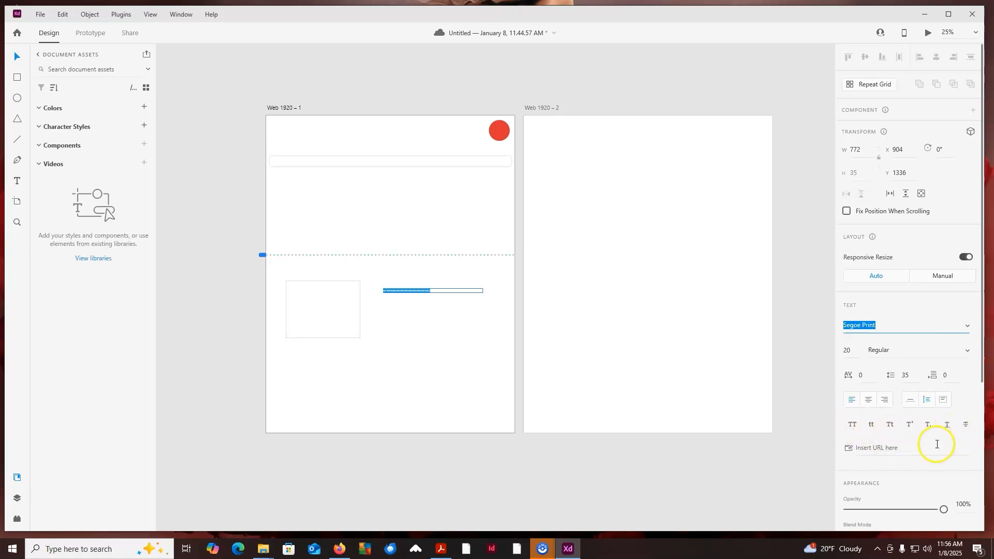
Step: Look through the filler text's appearance and effects options, and deselect the text
{"action": "scroll", "coordinate": [939, 442], "scroll_direction": "down", "scroll_amount": 3}
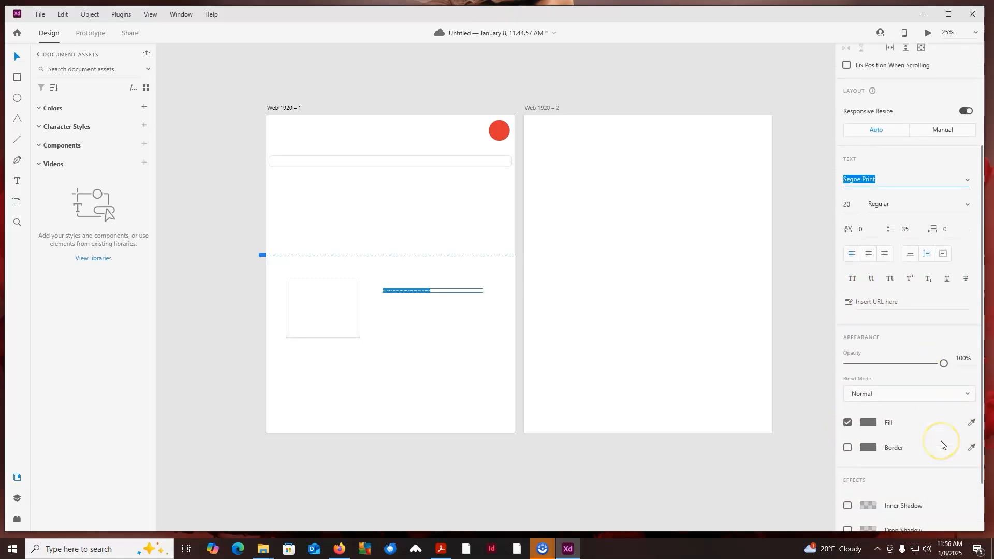
{"action": "scroll", "coordinate": [941, 444], "scroll_direction": "down", "scroll_amount": 2}
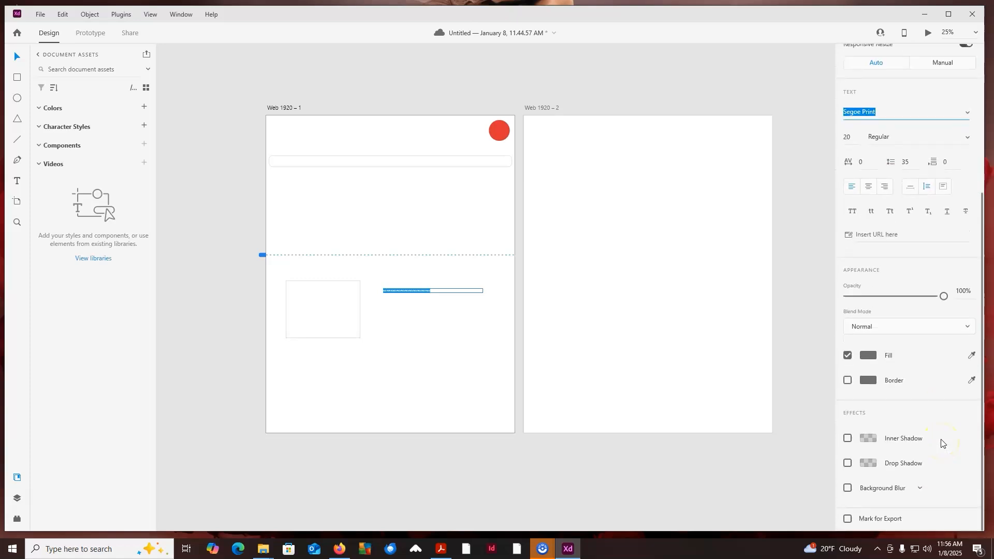
{"action": "scroll", "coordinate": [941, 442], "scroll_direction": "up", "scroll_amount": 5}
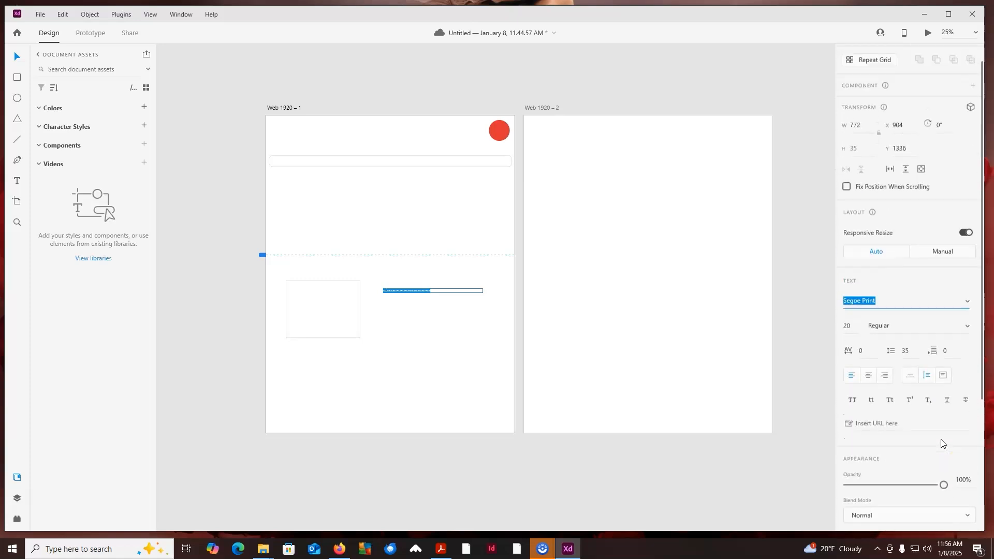
{"action": "left_click", "coordinate": [16, 58]}
{"action": "left_click", "coordinate": [437, 215]}
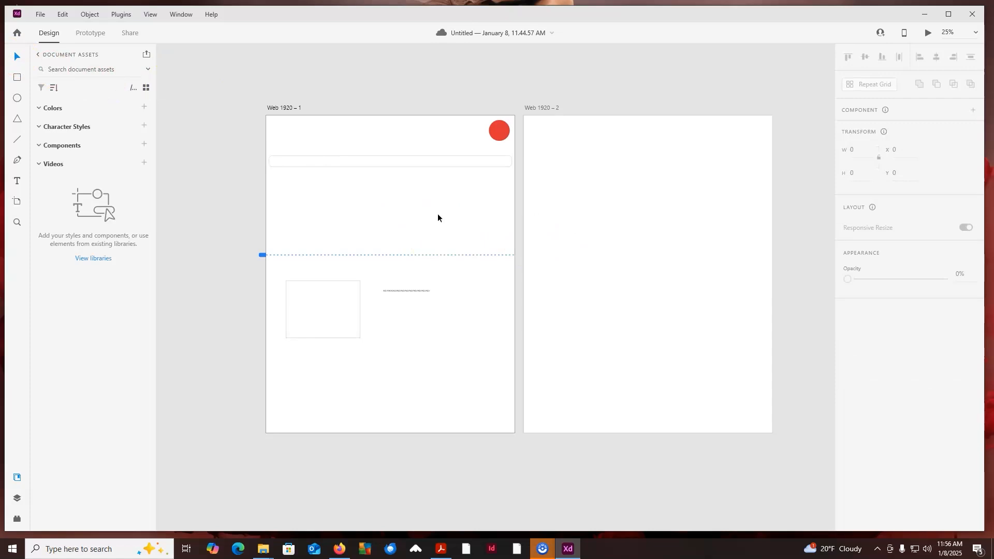
Step: Import the AdobeStock_366525956 image from the Downloads folder into the Web 1920 – 1 artboard
{"action": "left_click", "coordinate": [42, 17]}
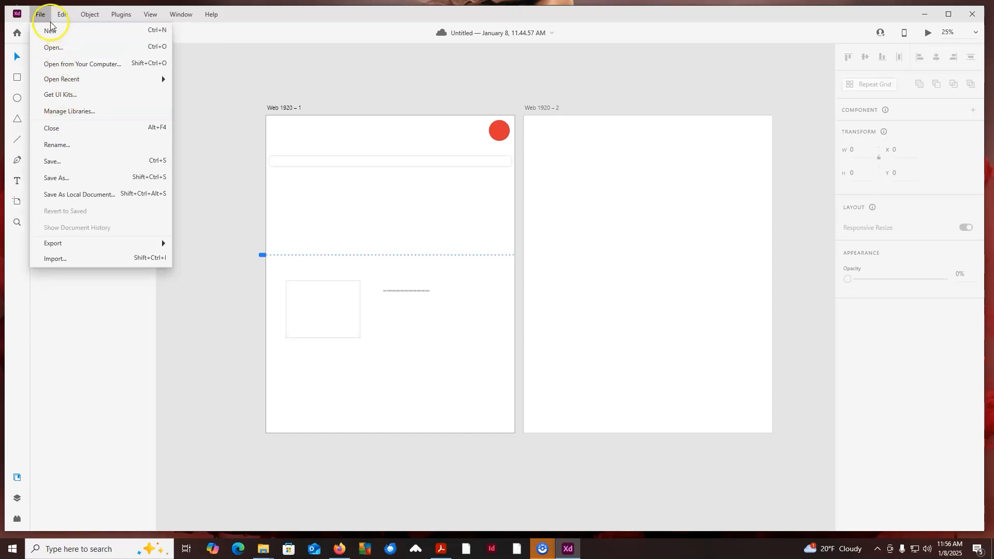
{"action": "left_click", "coordinate": [50, 260]}
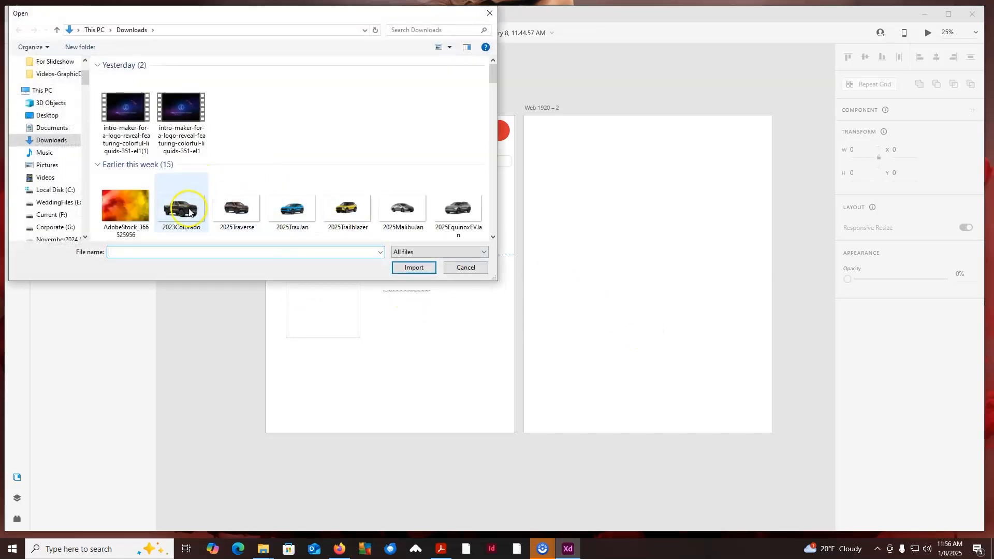
{"action": "left_click", "coordinate": [125, 208]}
{"action": "left_click", "coordinate": [423, 269]}
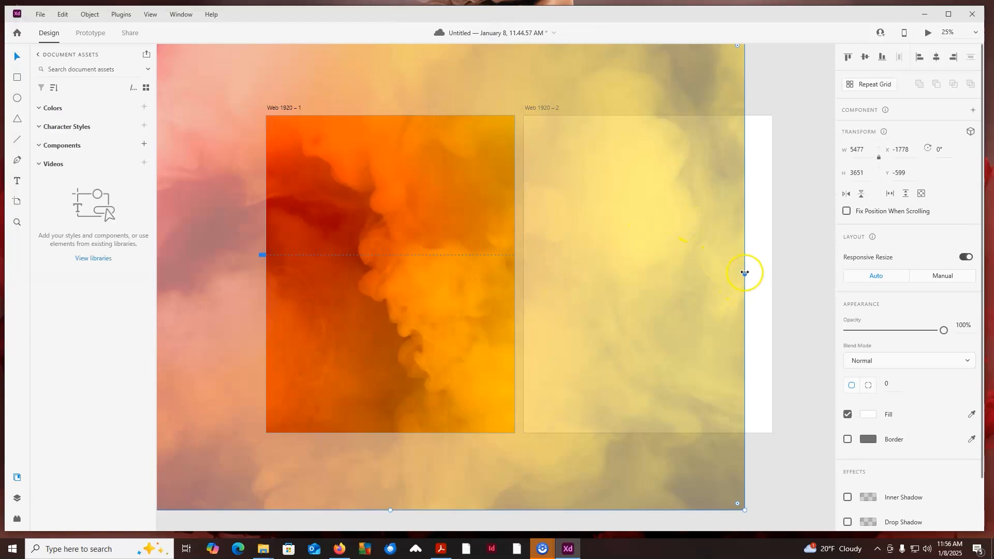
Step: Scale the imported image to about 1957 × 1305 px and place it over the artboard's upper part at X 0, Y about -42
{"action": "left_click_drag", "start_coordinate": [744, 273], "coordinate": [413, 281]}
{"action": "left_click_drag", "start_coordinate": [317, 302], "coordinate": [489, 271]}
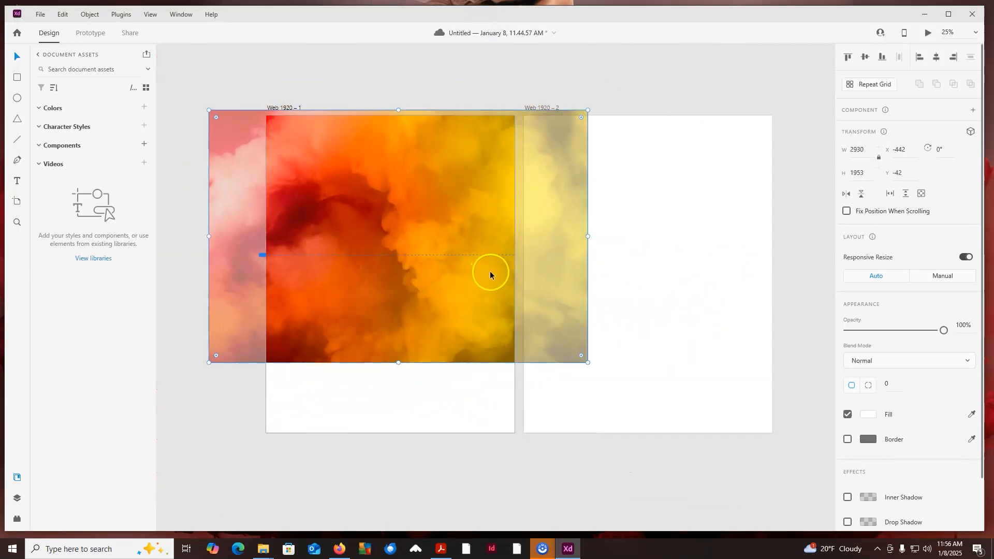
{"action": "left_click_drag", "start_coordinate": [586, 361], "coordinate": [546, 319]}
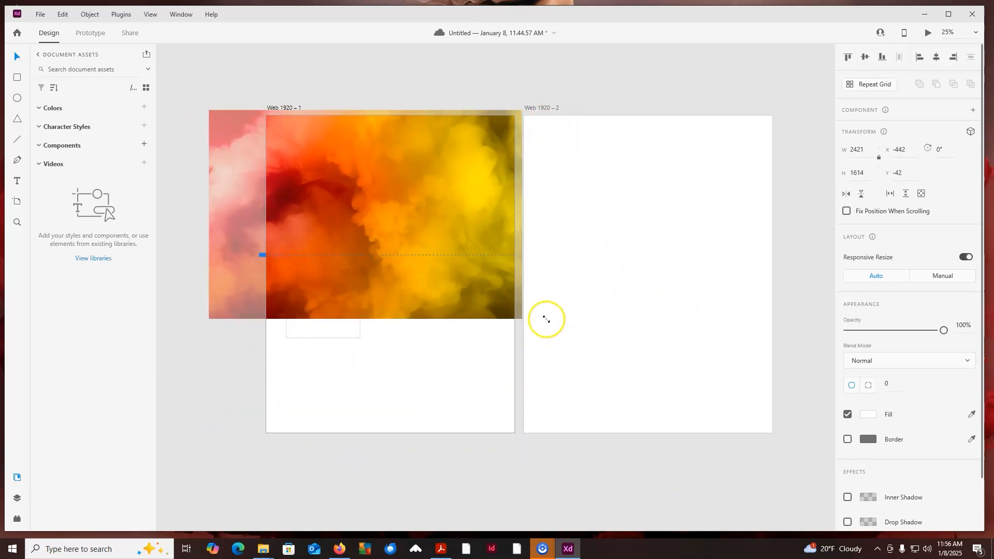
{"action": "left_click_drag", "start_coordinate": [208, 318], "coordinate": [243, 282]}
{"action": "mouse_move", "coordinate": [393, 281]}
{"action": "left_mouse_down"}
{"action": "mouse_move", "coordinate": [393, 256]}
{"action": "mouse_move", "coordinate": [397, 282]}
{"action": "left_mouse_up"}
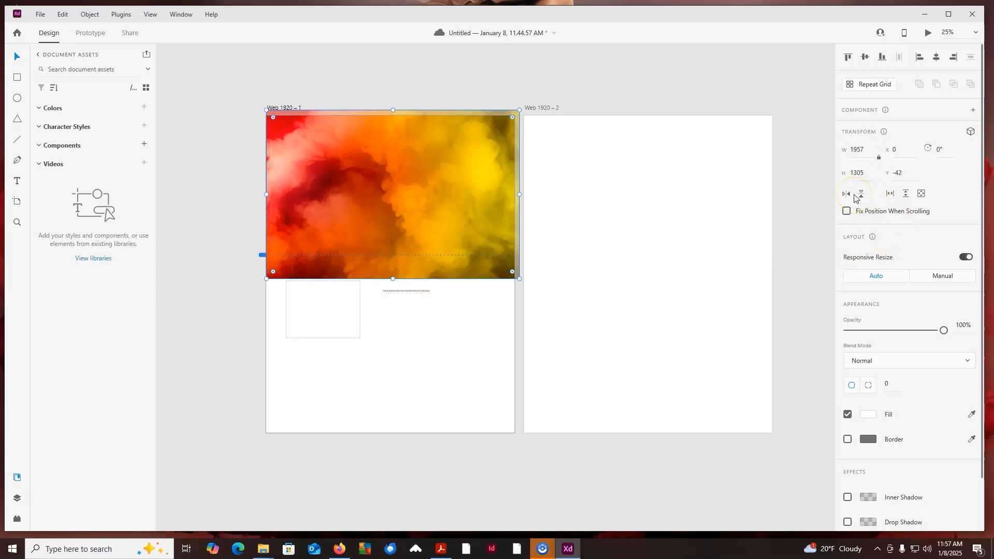
Step: Turn the image into a vertical scroll group and shorten its visible area to about 397 px high
{"action": "left_click", "coordinate": [906, 195]}
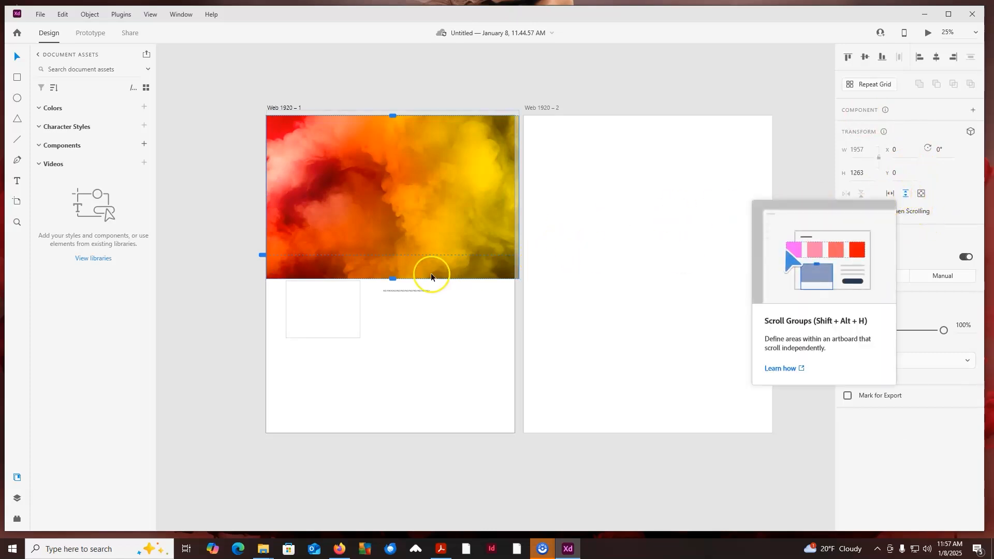
{"action": "left_click_drag", "start_coordinate": [392, 278], "coordinate": [393, 167]}
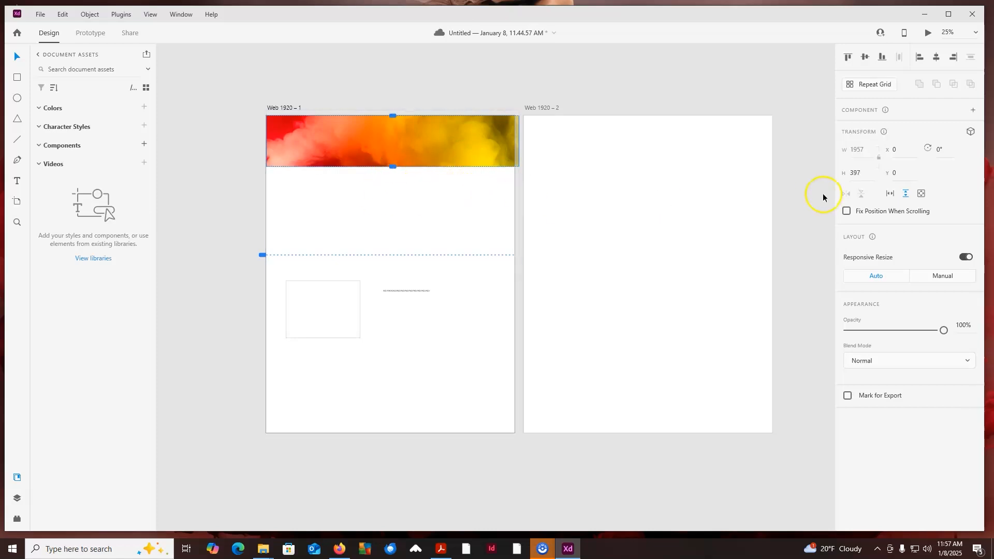
Step: Fix the image banner's position when scrolling and reduce its height to about 292 px, ending just above the rounded bar
{"action": "left_click", "coordinate": [846, 211]}
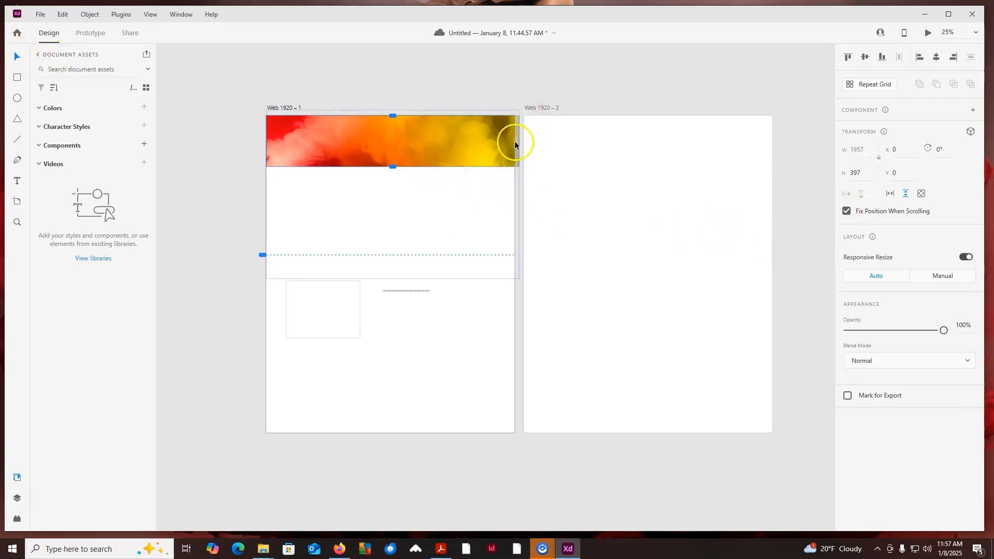
{"action": "left_click_drag", "start_coordinate": [392, 167], "coordinate": [396, 153]}
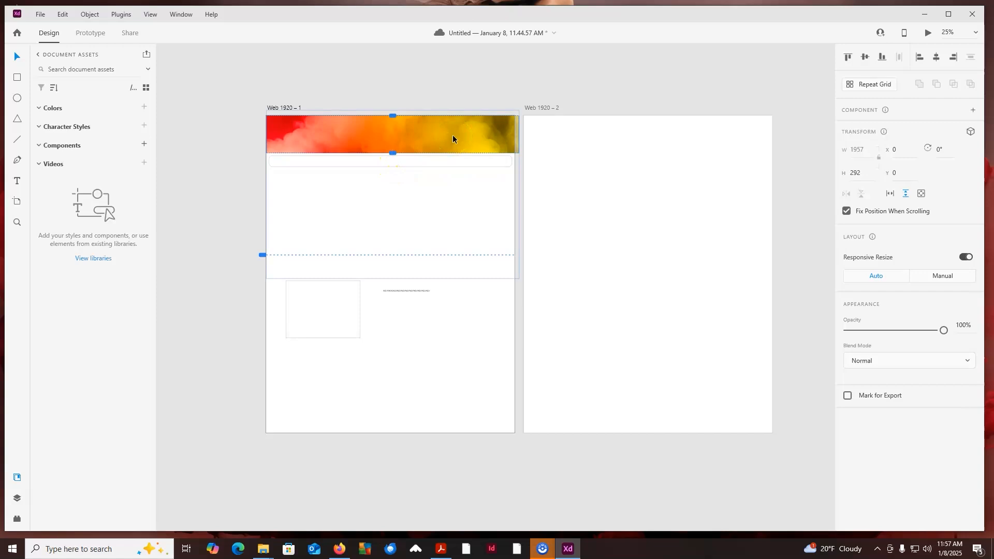
{"action": "left_click", "coordinate": [474, 132]}
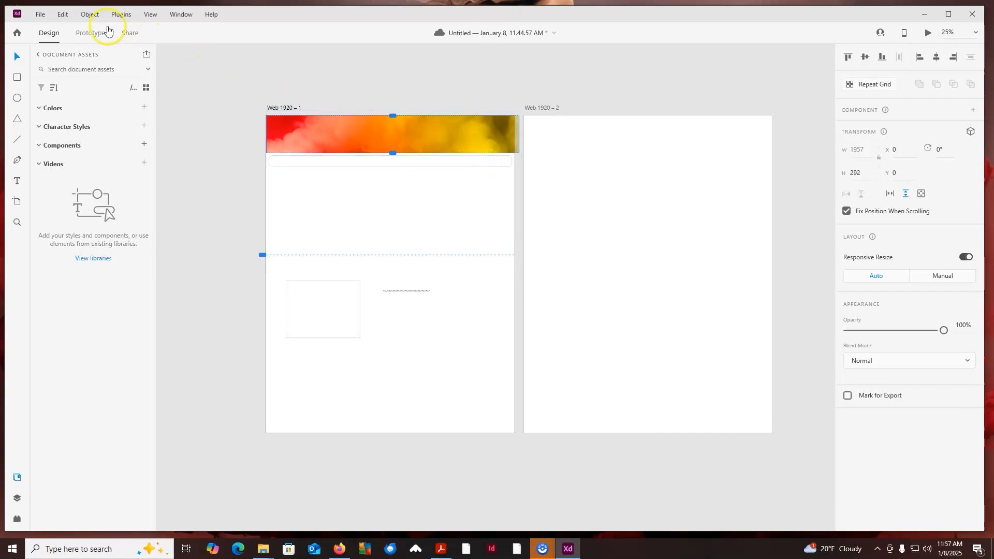
Step: Select the empty rounded bar below the image banner and move it down slightly to about Y 322
{"action": "left_click", "coordinate": [90, 15]}
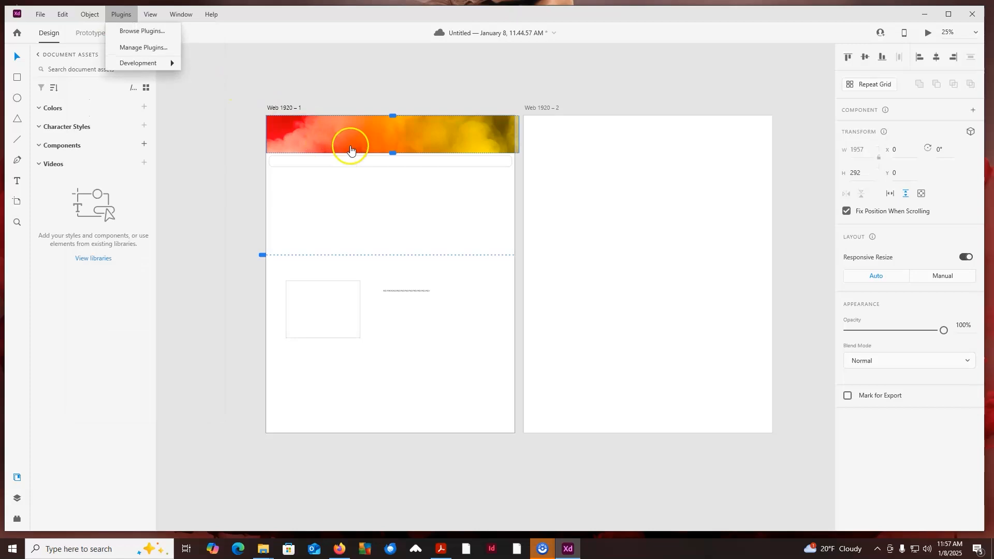
{"action": "left_click", "coordinate": [373, 158]}
{"action": "left_click", "coordinate": [371, 159]}
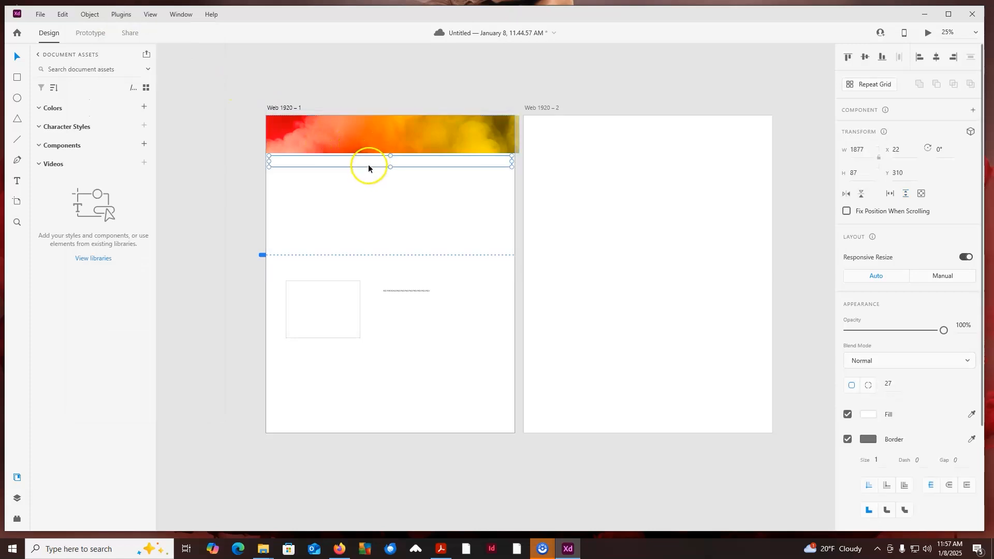
{"action": "left_click_drag", "start_coordinate": [368, 161], "coordinate": [366, 161]}
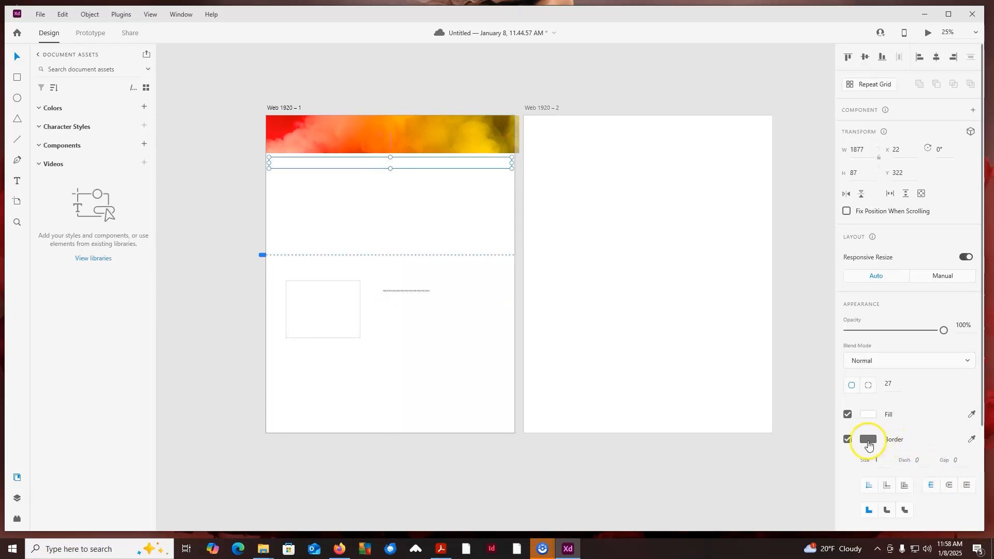
Step: Fill the rounded bar with the solid greyish brown #9B8383
{"action": "left_click", "coordinate": [873, 415]}
{"action": "left_click", "coordinate": [874, 415]}
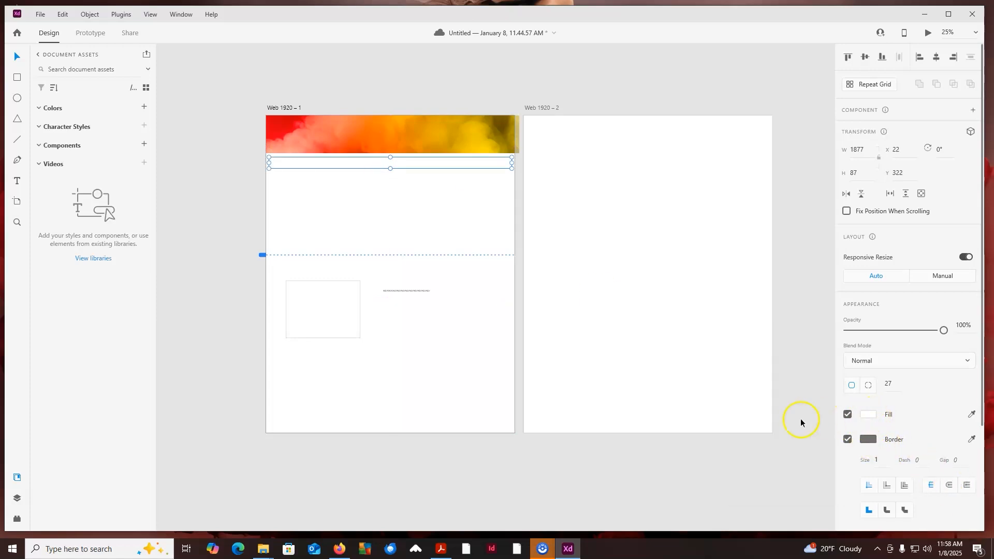
{"action": "left_click", "coordinate": [869, 414]}
{"action": "left_click_drag", "start_coordinate": [739, 396], "coordinate": [726, 392]}
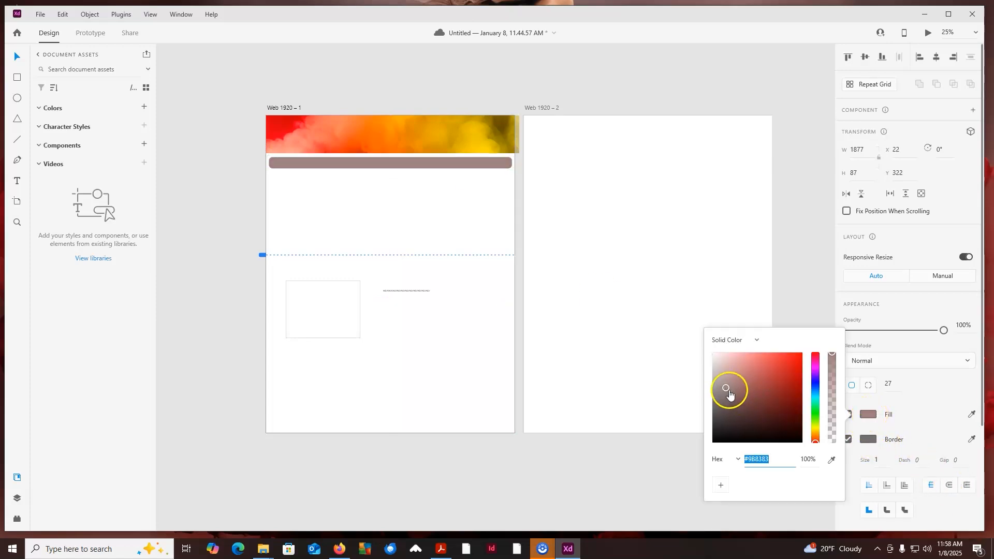
Step: Bring the rounded bar to the front and move it up over the lower part of the image banner, at about Y 178
{"action": "left_click", "coordinate": [463, 165]}
{"action": "left_click_drag", "start_coordinate": [462, 165], "coordinate": [460, 153]}
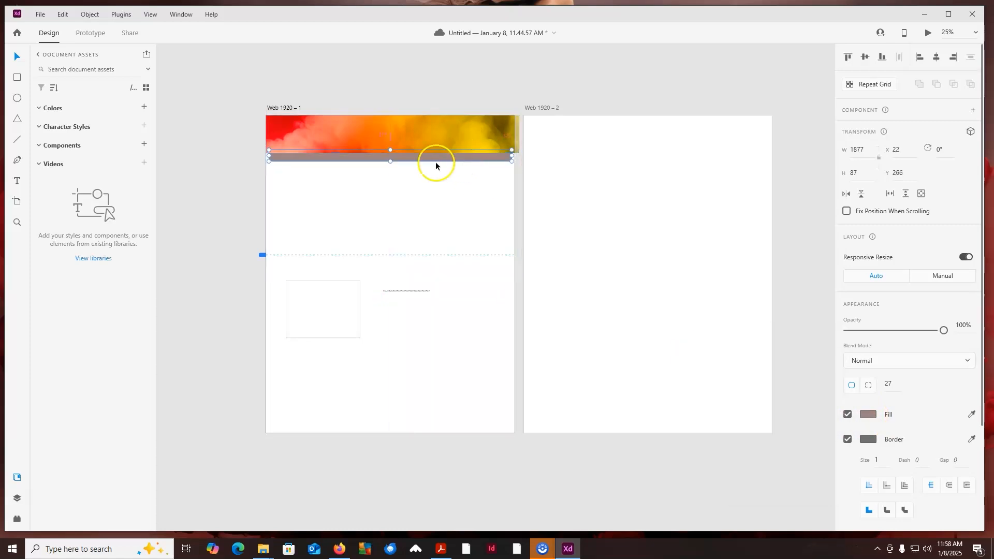
{"action": "left_click", "coordinate": [94, 18]}
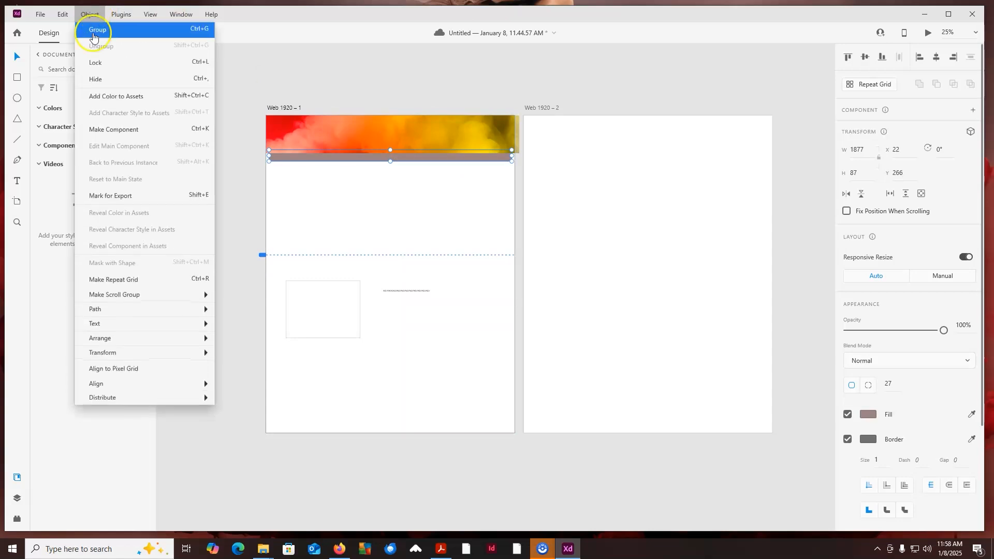
{"action": "mouse_move", "coordinate": [109, 343]}
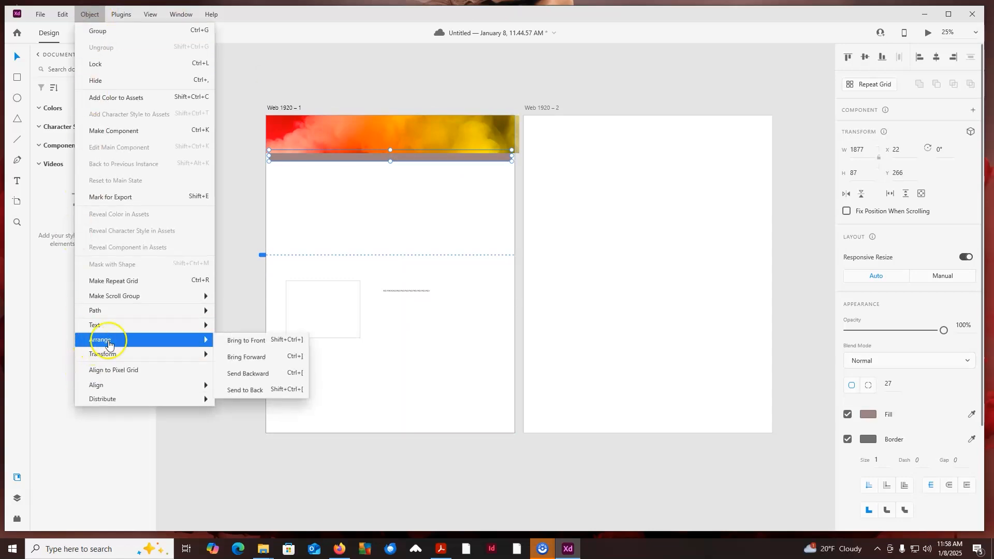
{"action": "left_click", "coordinate": [247, 341]}
{"action": "left_click_drag", "start_coordinate": [459, 155], "coordinate": [460, 145]}
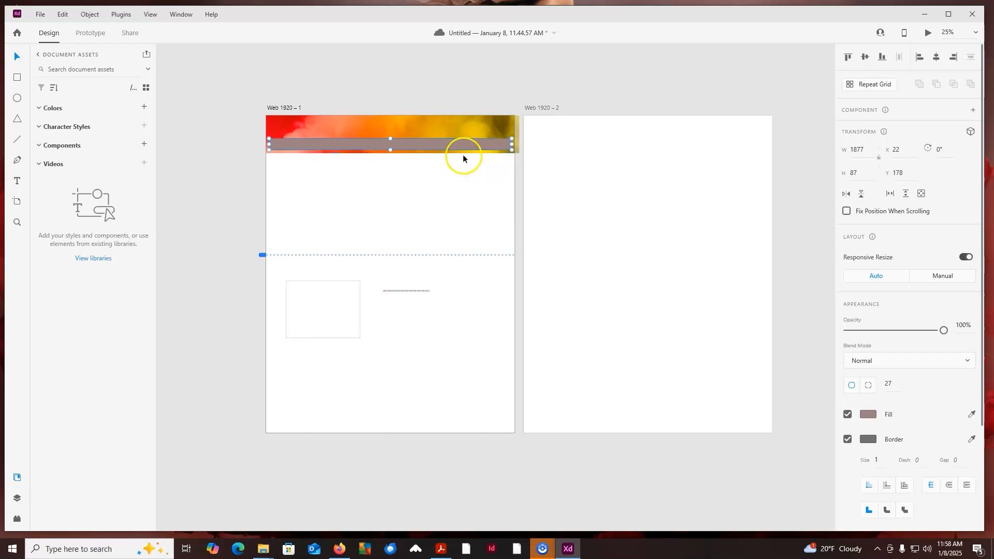
Step: Change the rounded bar's fill to solid white, #FFFFFF
{"action": "double_click", "coordinate": [871, 420]}
{"action": "left_click", "coordinate": [869, 414]}
{"action": "left_click_drag", "start_coordinate": [730, 389], "coordinate": [714, 355]}
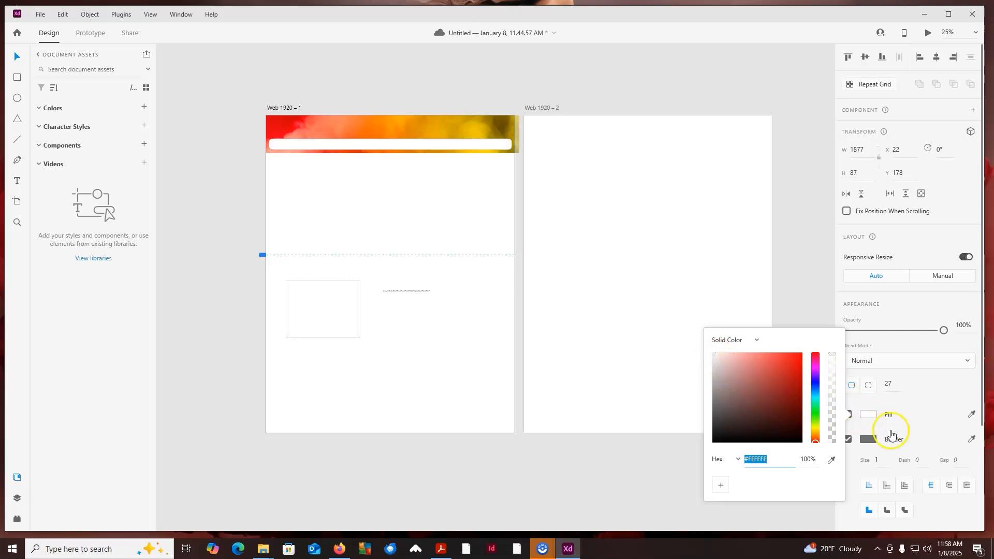
{"action": "left_click", "coordinate": [911, 416]}
Step: Lower the rounded bar's opacity to 61% and deselect it
{"action": "scroll", "coordinate": [916, 429], "scroll_direction": "down", "scroll_amount": 3}
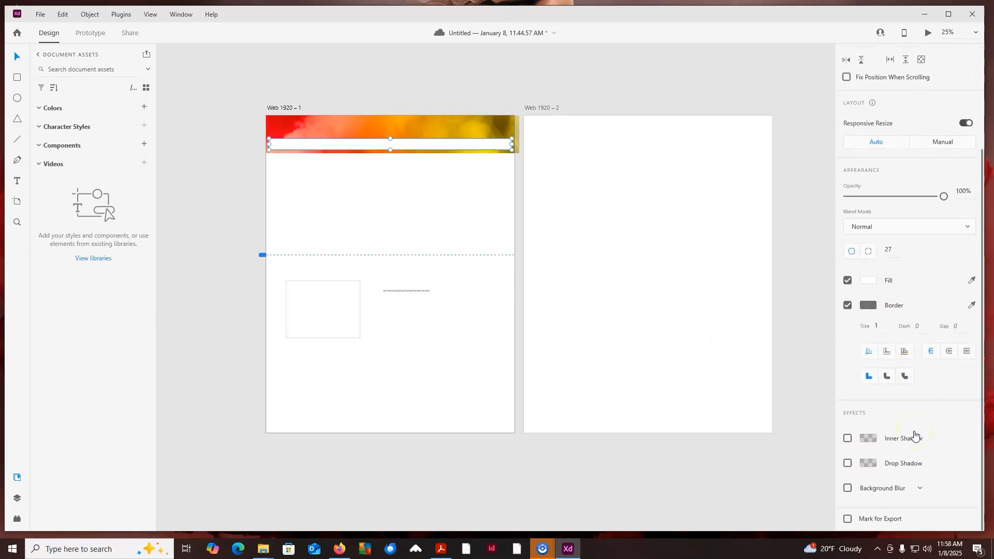
{"action": "scroll", "coordinate": [957, 453], "scroll_direction": "up", "scroll_amount": 2}
{"action": "scroll", "coordinate": [957, 454], "scroll_direction": "up", "scroll_amount": 2}
{"action": "left_click_drag", "start_coordinate": [944, 332], "coordinate": [907, 334]}
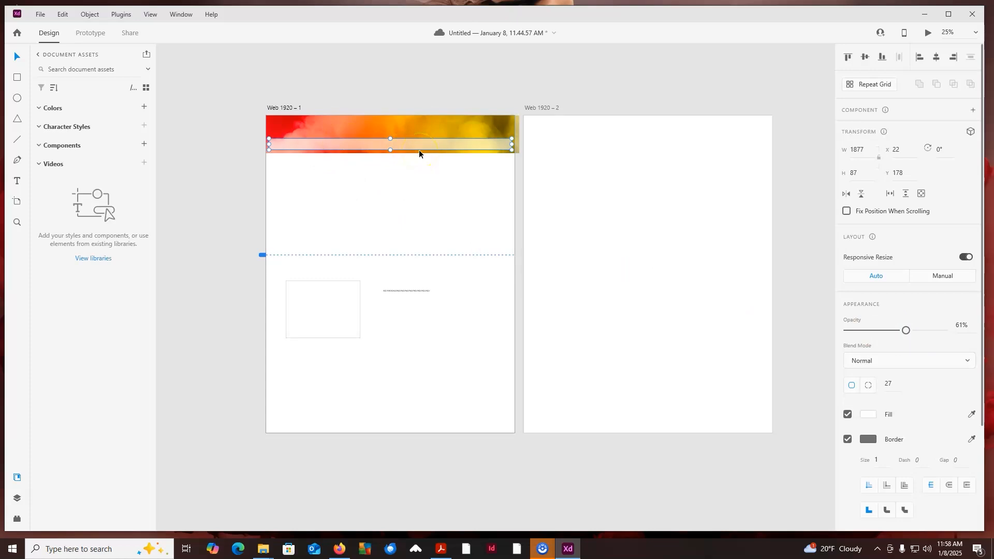
{"action": "left_click", "coordinate": [401, 178]}
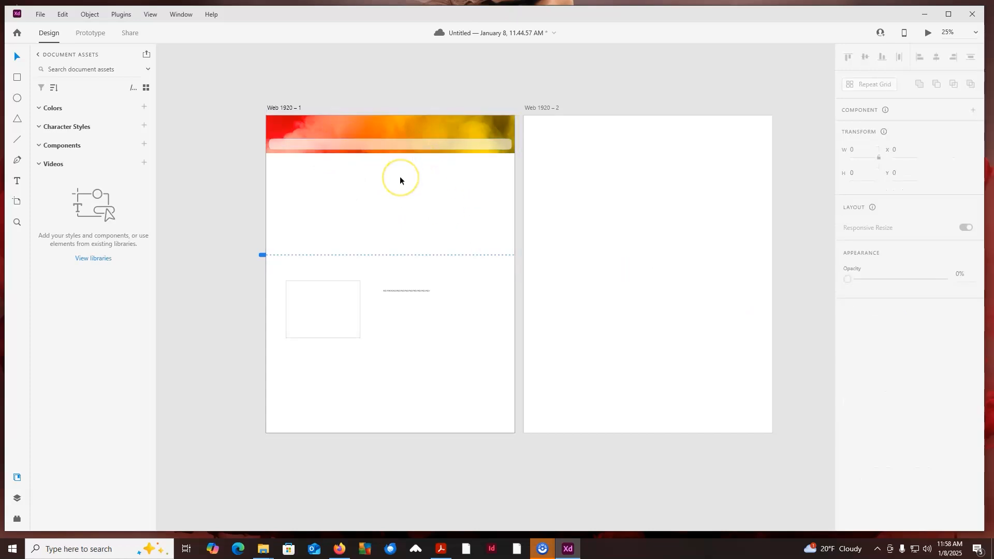